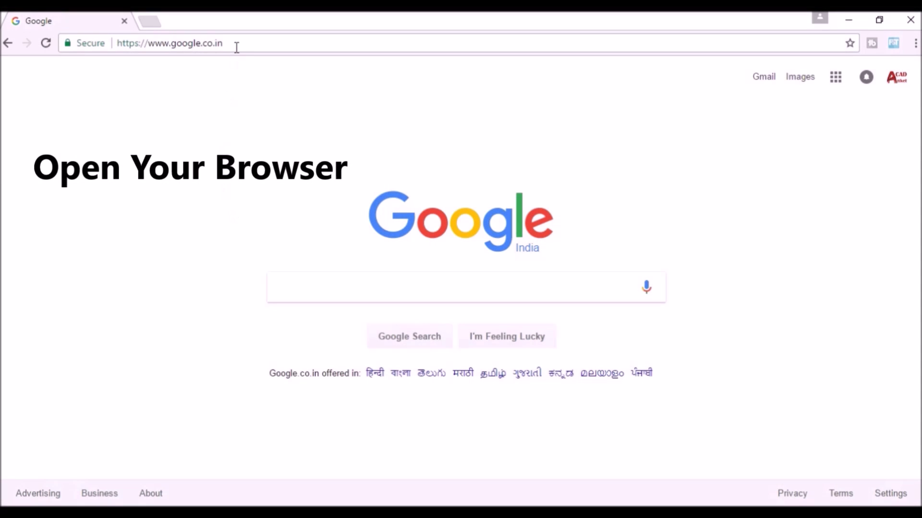
Step: Switch to Chrome's Google home page and select the current address in the address bar
click(237, 45)
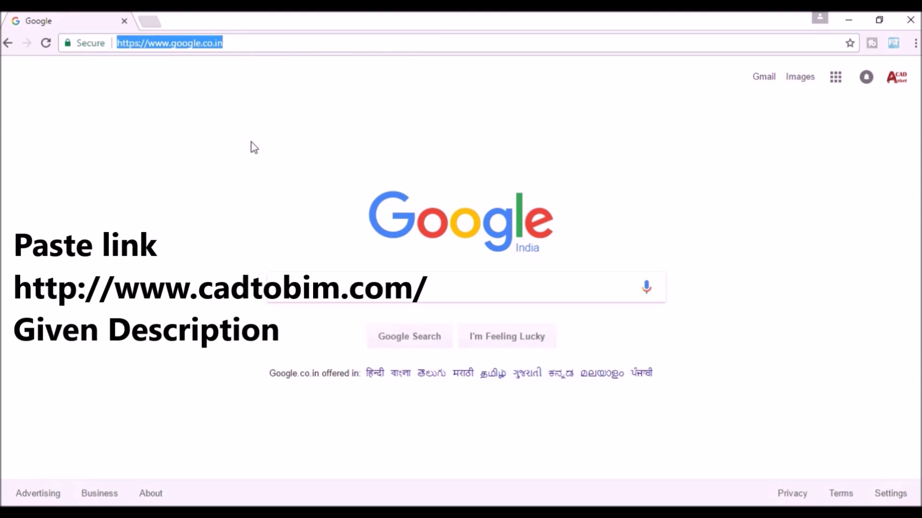
text(http://www.cadtobim.com/)
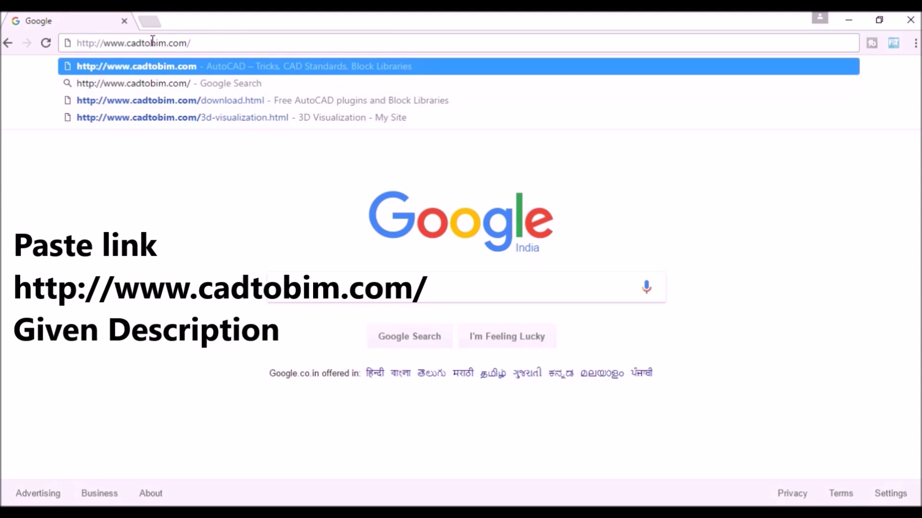
key(Return)
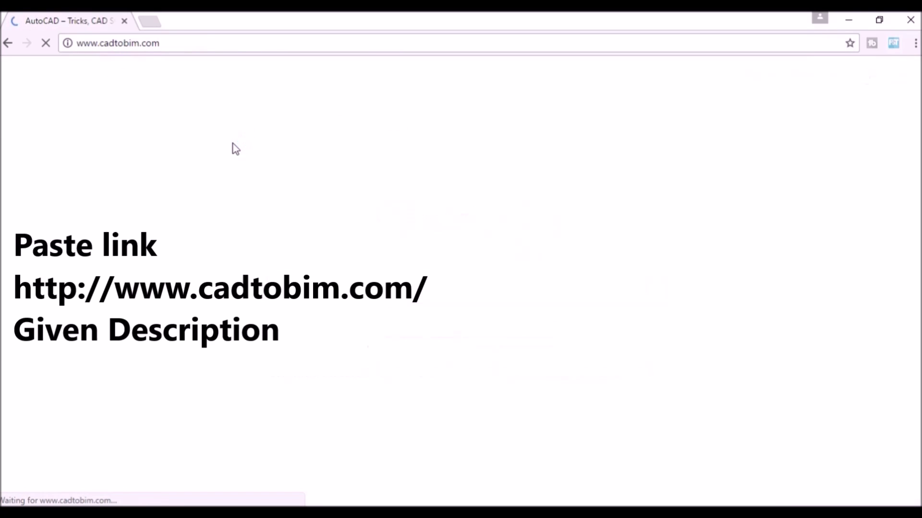
scroll(566, 236, down, 2)
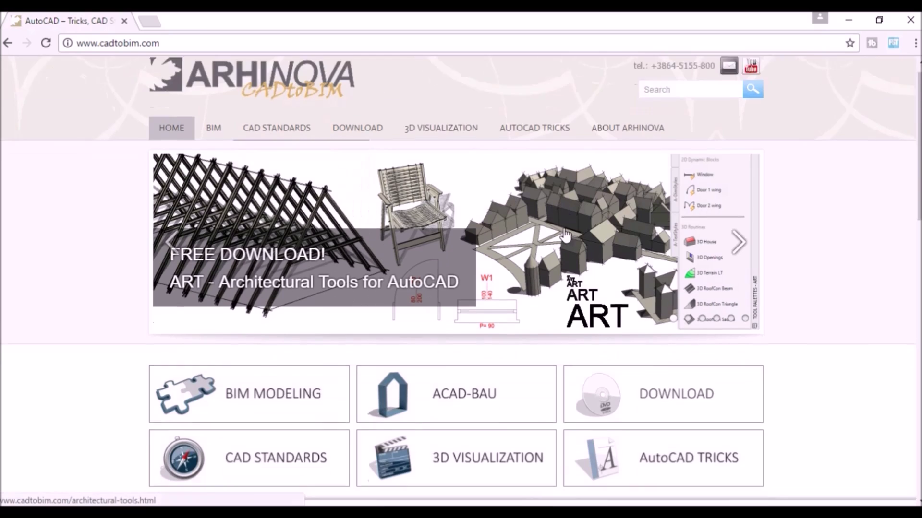
scroll(566, 235, down, 1)
scroll(566, 240, down, 3)
scroll(567, 242, down, 2)
scroll(568, 249, down, 1)
scroll(567, 249, up, 3)
scroll(566, 250, up, 3)
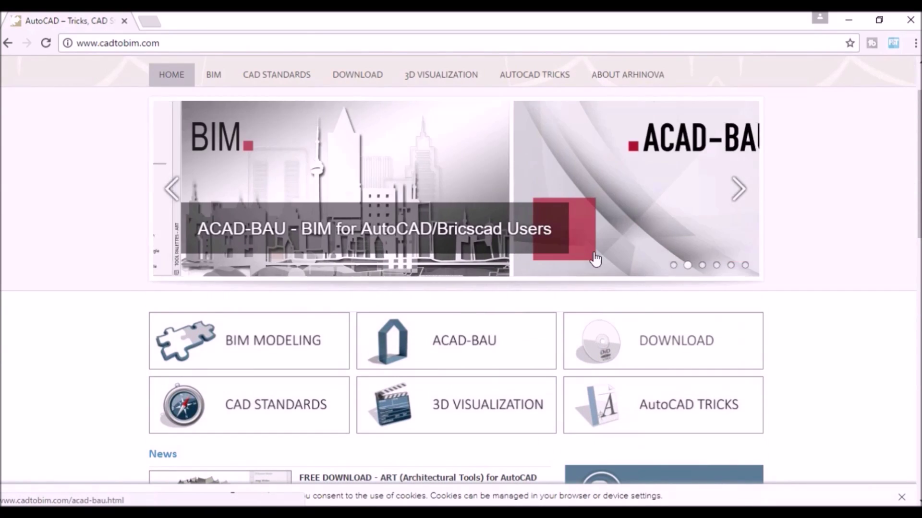
click(653, 344)
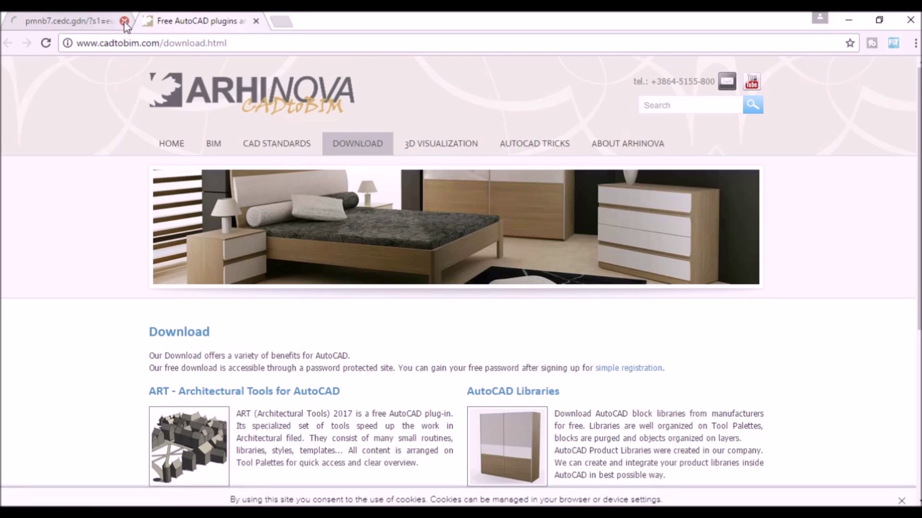
Step: Close the pop-up tab, open 'ART - Architectural Tools for AutoCAD', then go to 'Sign In for Password'
click(124, 21)
scroll(470, 305, down, 3)
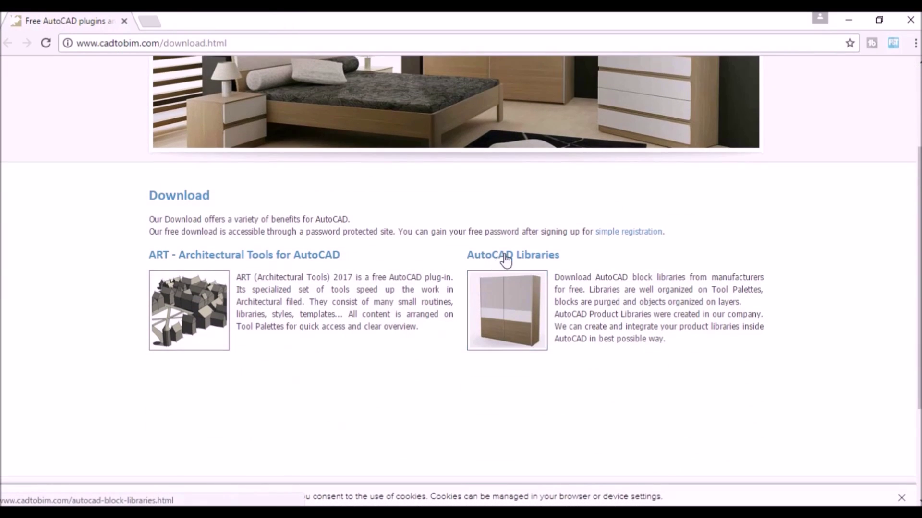
click(280, 258)
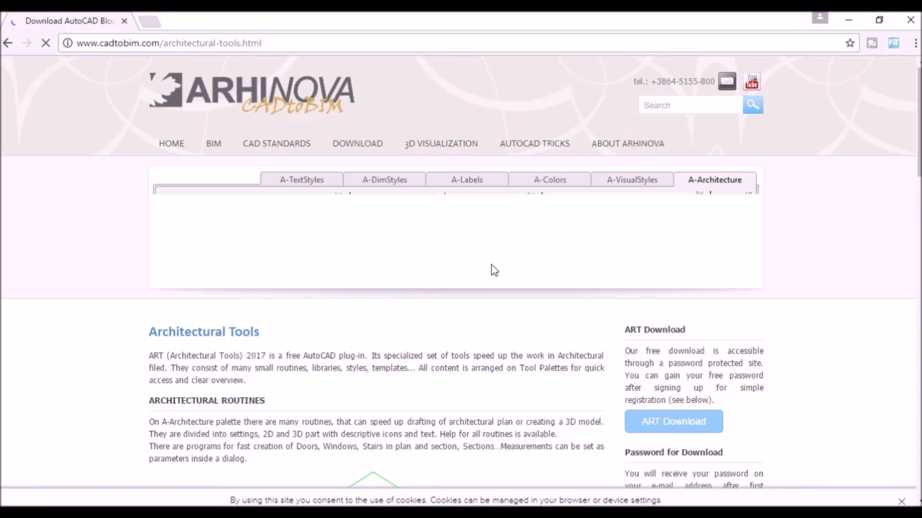
scroll(504, 270, down, 3)
scroll(504, 270, down, 3)
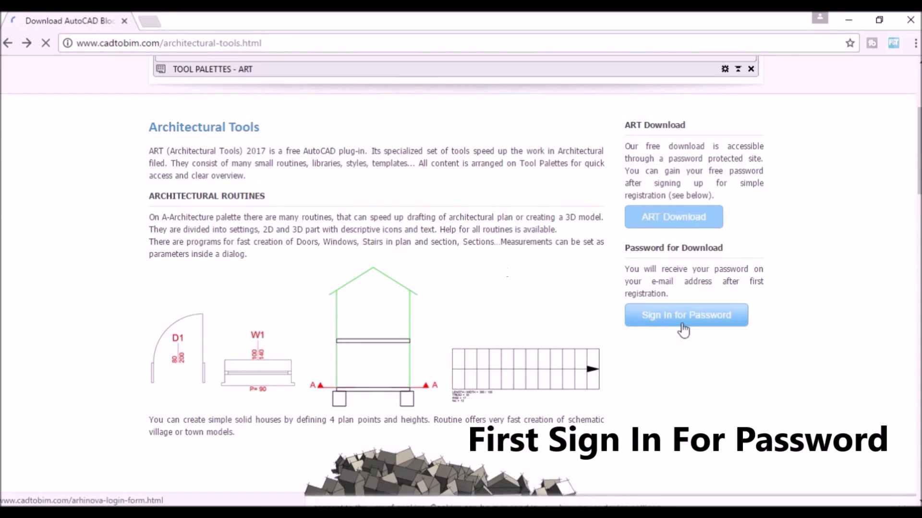
click(665, 328)
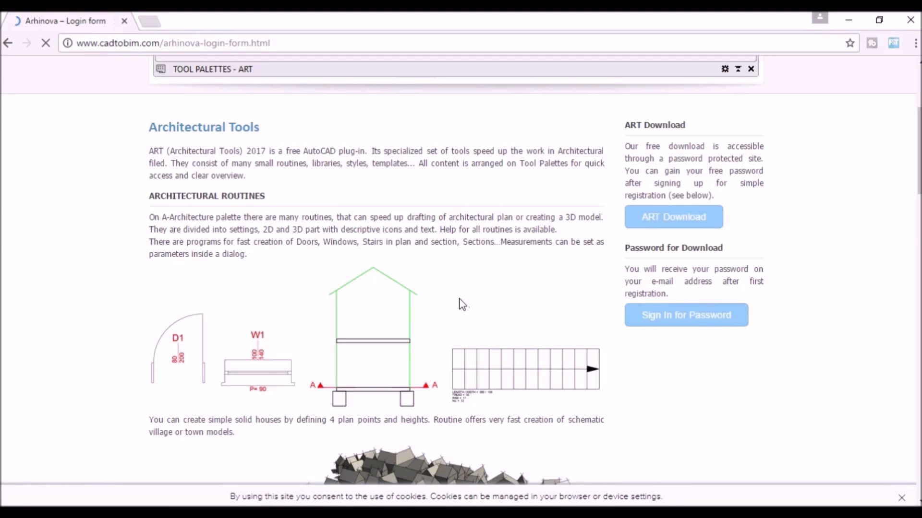
scroll(360, 318, down, 2)
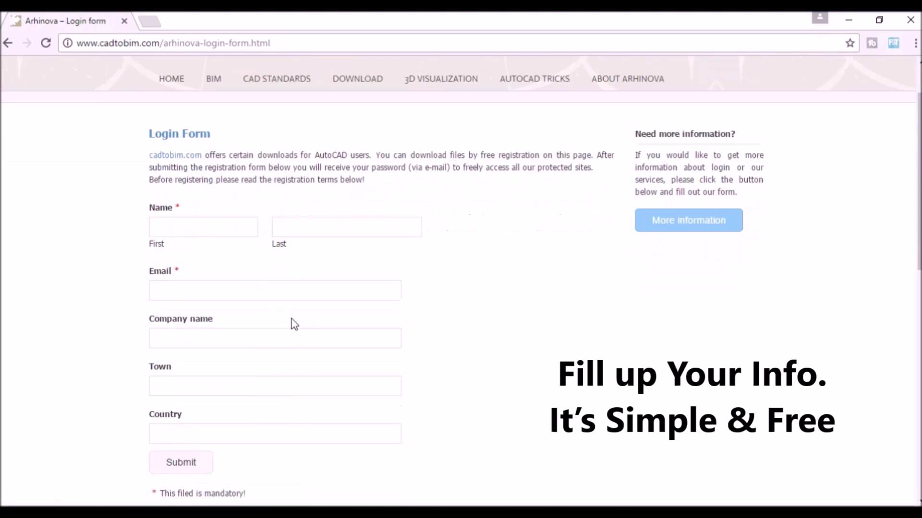
Step: Fill in the registration form's name and contact fields and submit it
scroll(196, 256, down, 1)
click(195, 156)
text(Anket)
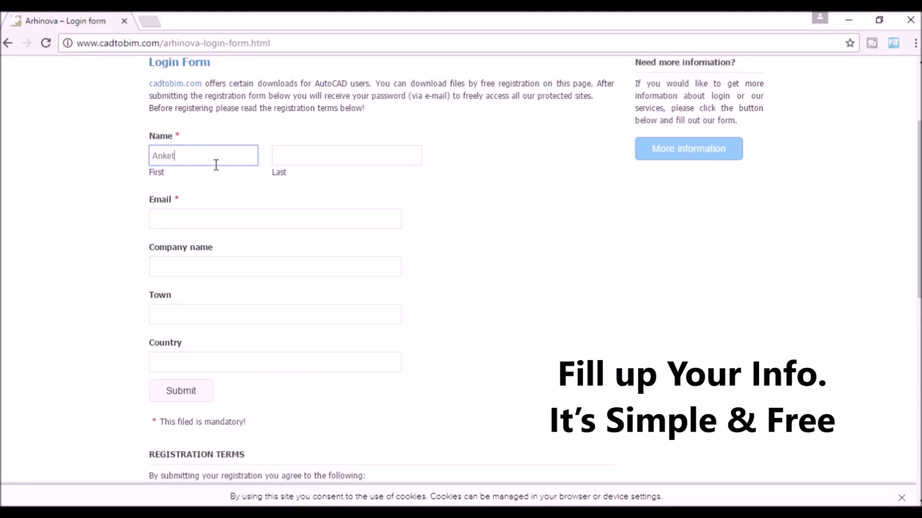
key(Tab)
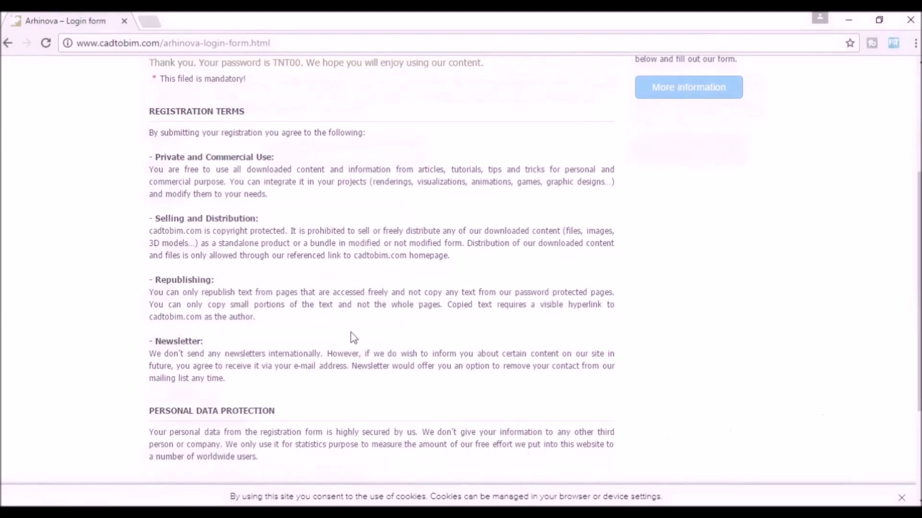
scroll(354, 336, up, 2)
scroll(345, 323, up, 2)
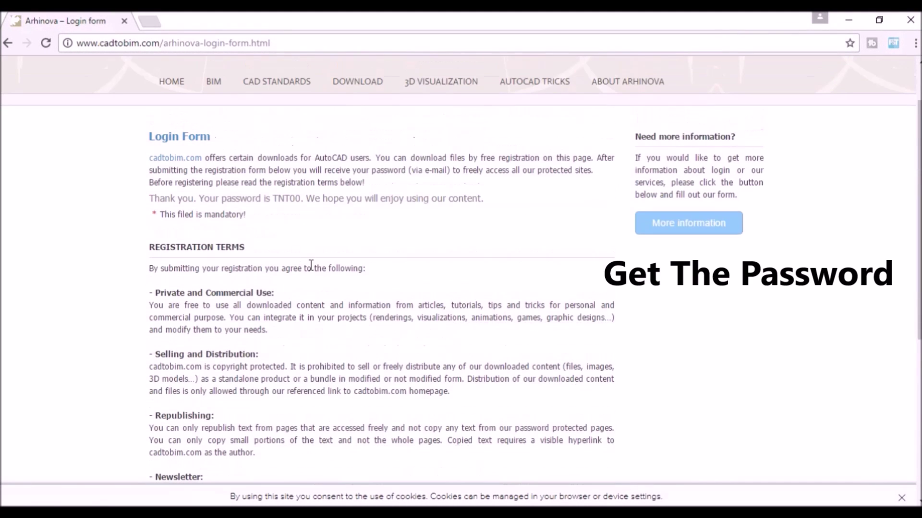
Step: Copy the returned download password and go back to the Architectural Tools page
right_click(292, 200)
click(317, 208)
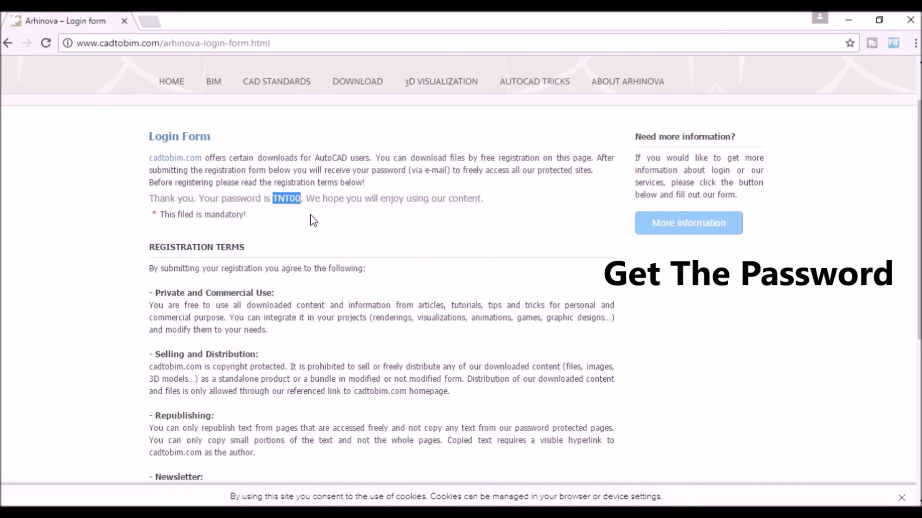
click(8, 43)
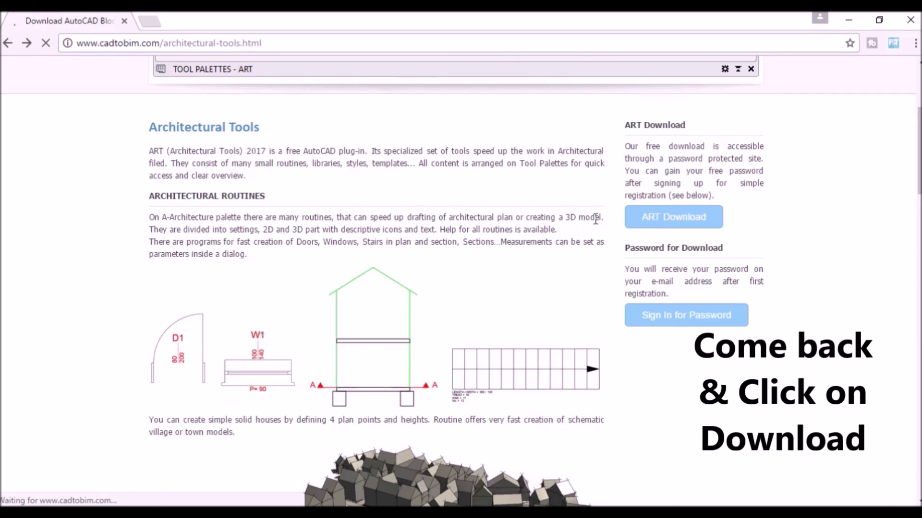
Step: Log in to ART Download with the copied password and decline saving the password
click(649, 220)
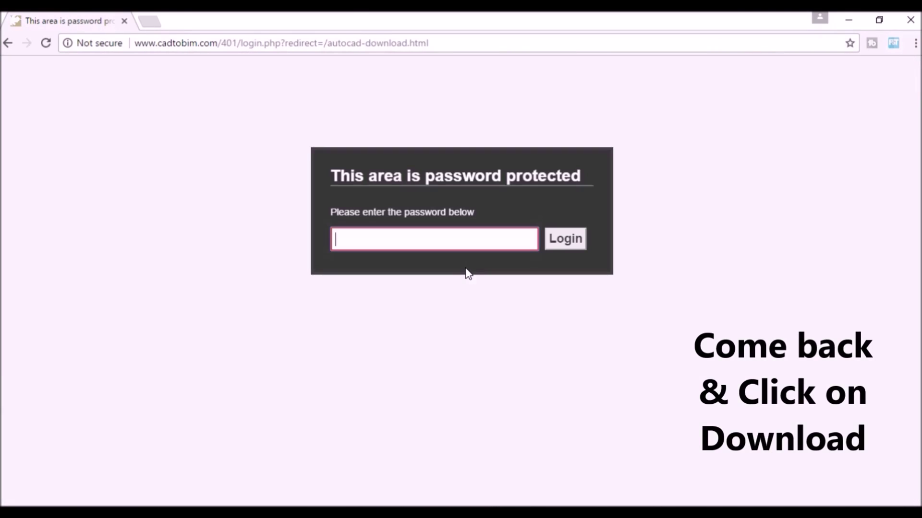
right_click(366, 242)
click(390, 322)
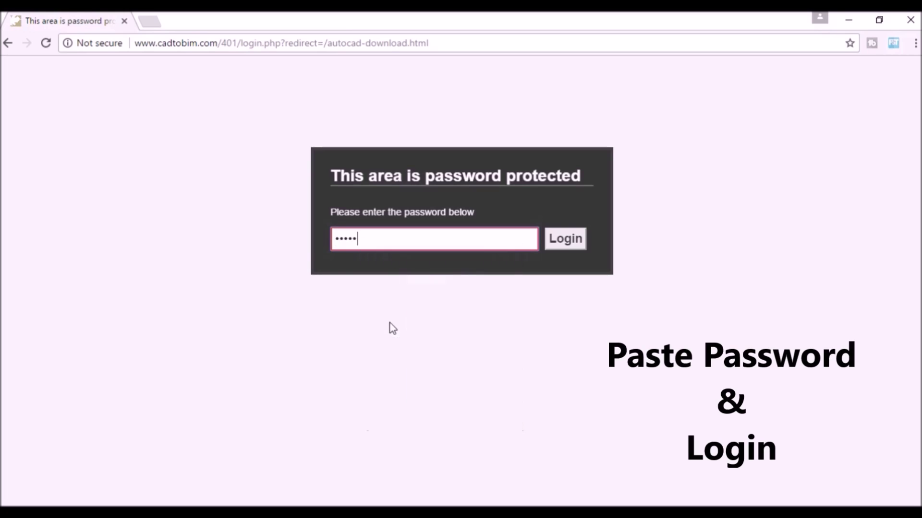
click(566, 240)
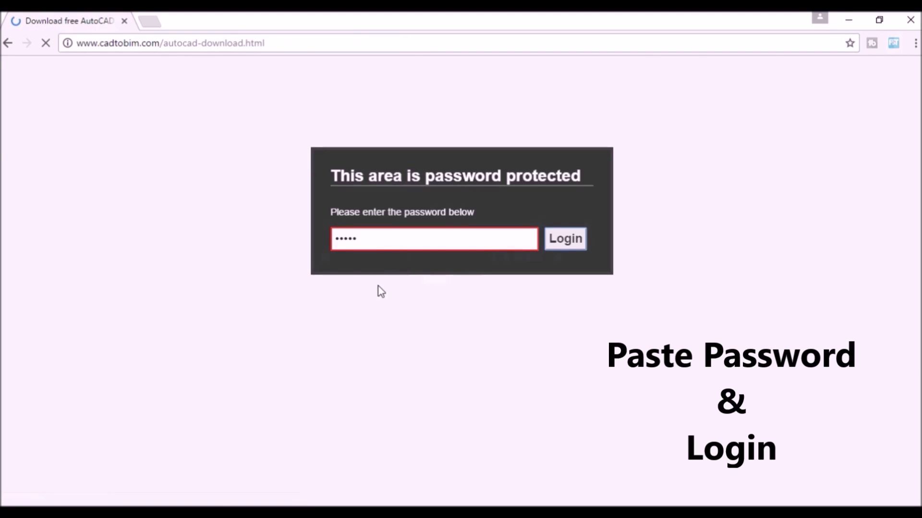
scroll(480, 245, down, 1)
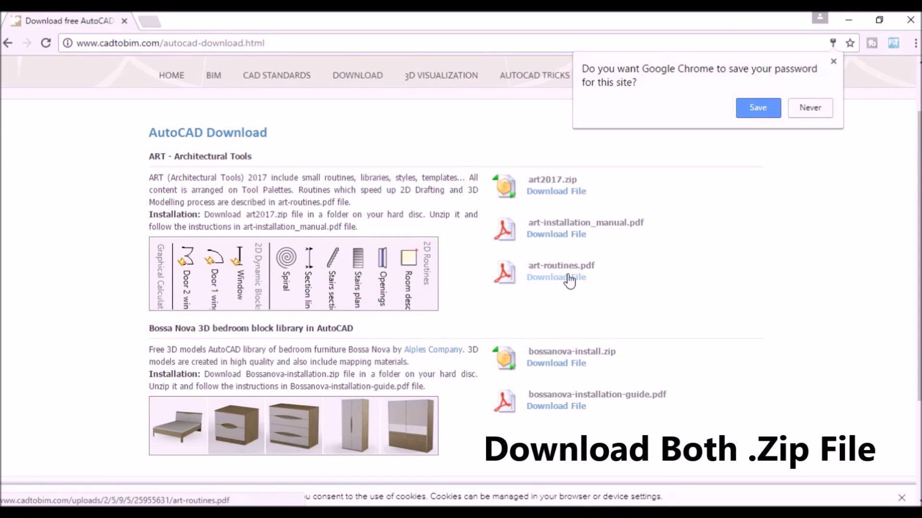
scroll(568, 281, down, 1)
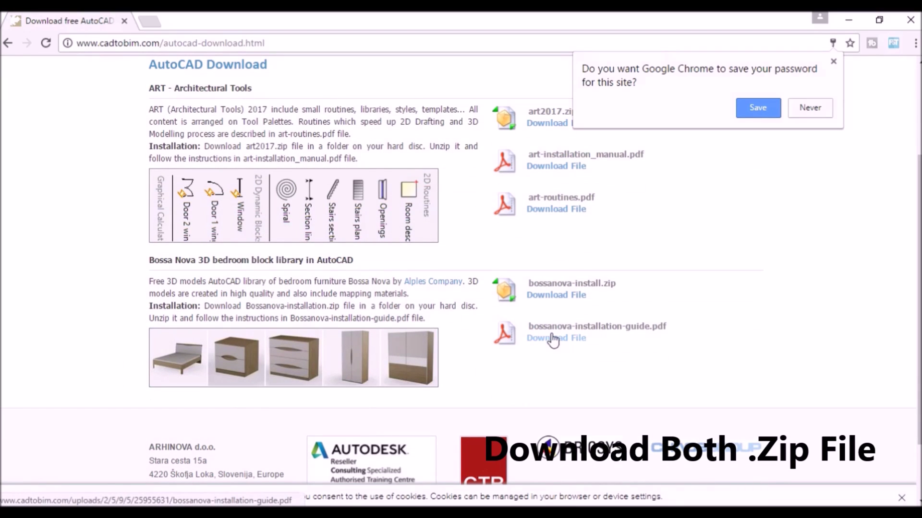
click(811, 109)
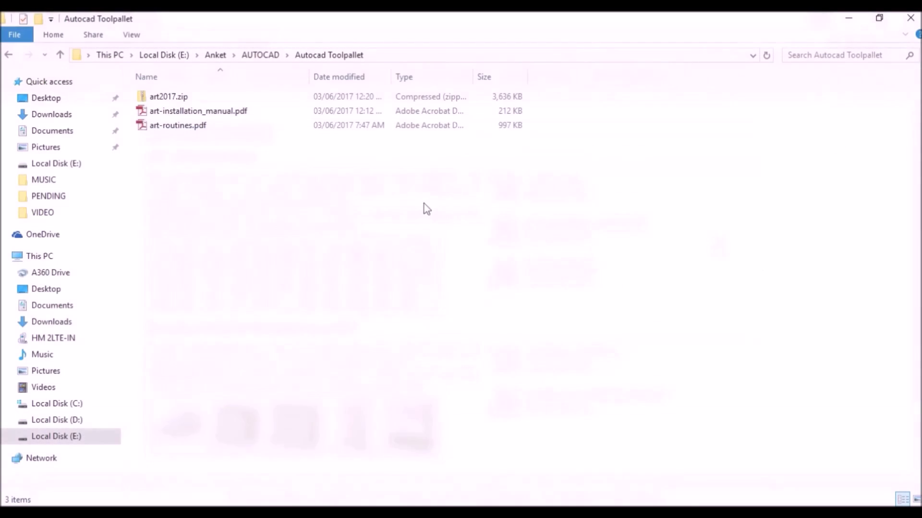
Step: Extract art2017.zip into a new art2017 folder
click(180, 97)
right_click(180, 97)
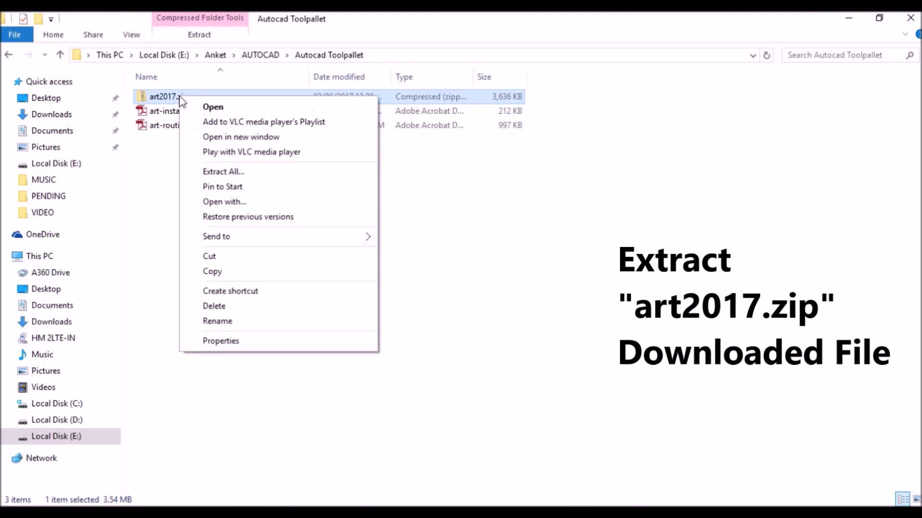
click(223, 172)
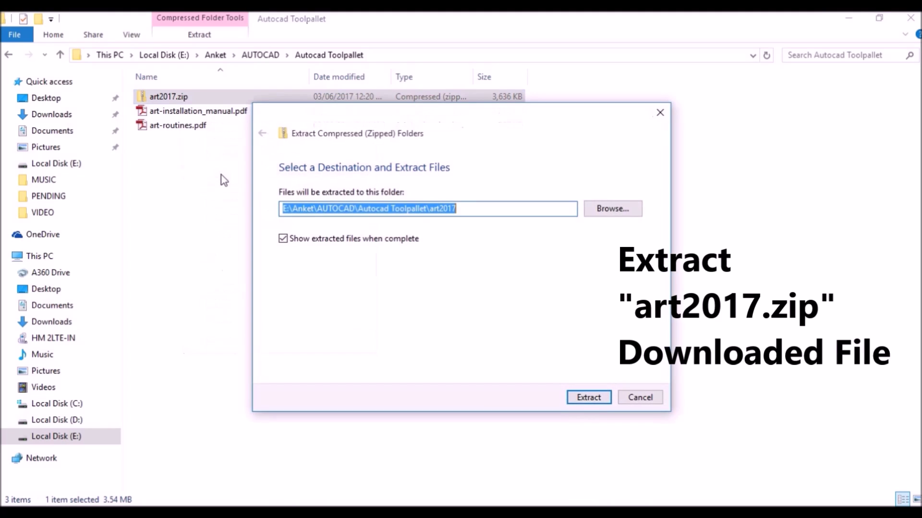
click(587, 391)
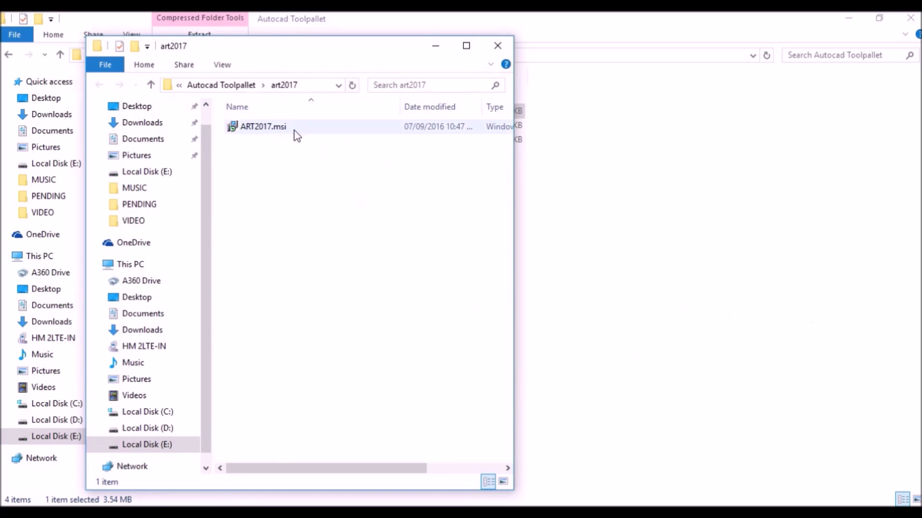
Step: Bring up the context menu for ART2017.msi in the extracted art2017 folder
drag(406, 54, 654, 40)
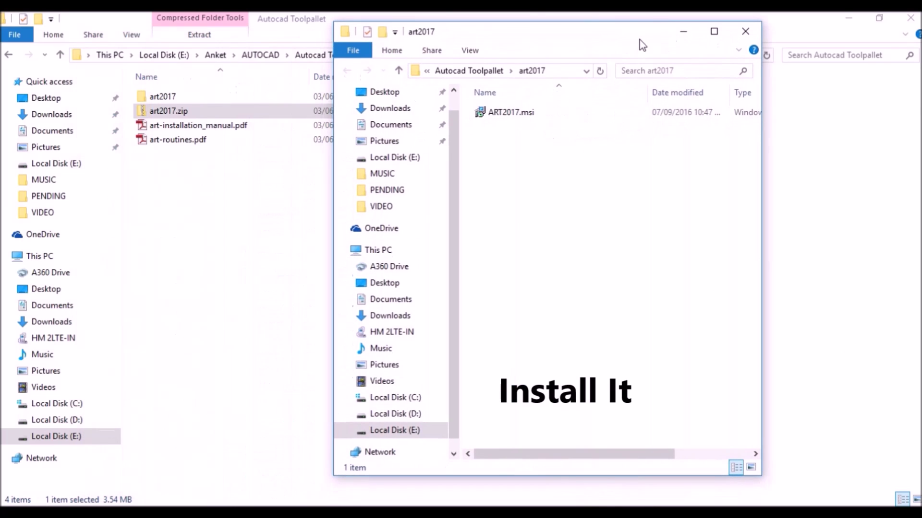
click(524, 118)
right_click(514, 118)
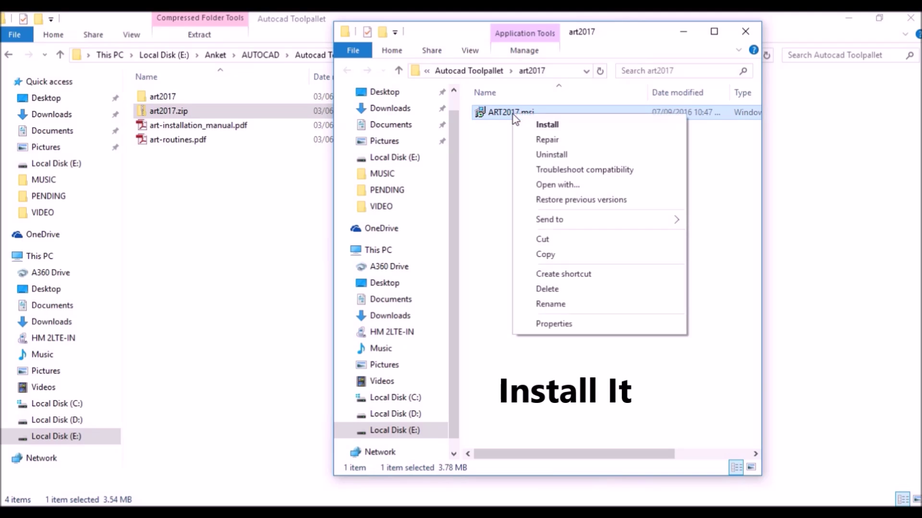
Step: Install Architectural Tools from ART2017.msi, accepting the license, then minimize Explorer
click(538, 126)
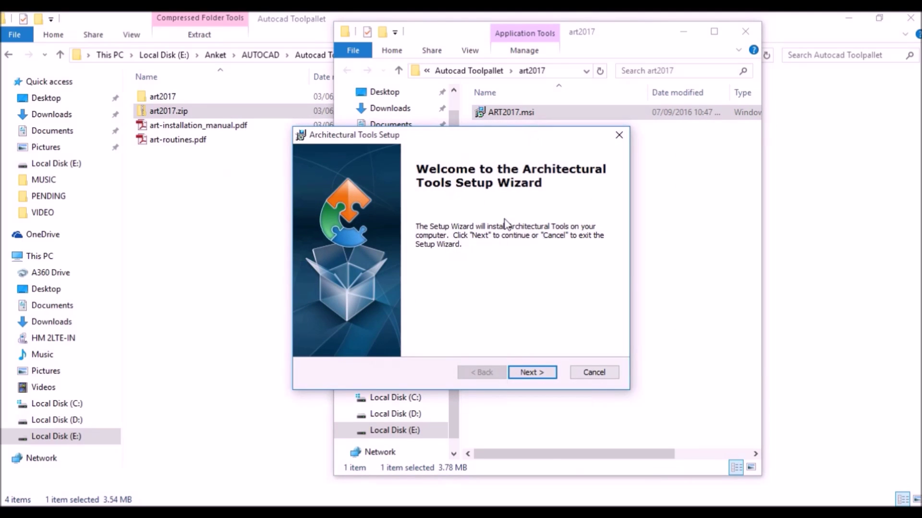
click(526, 373)
click(335, 321)
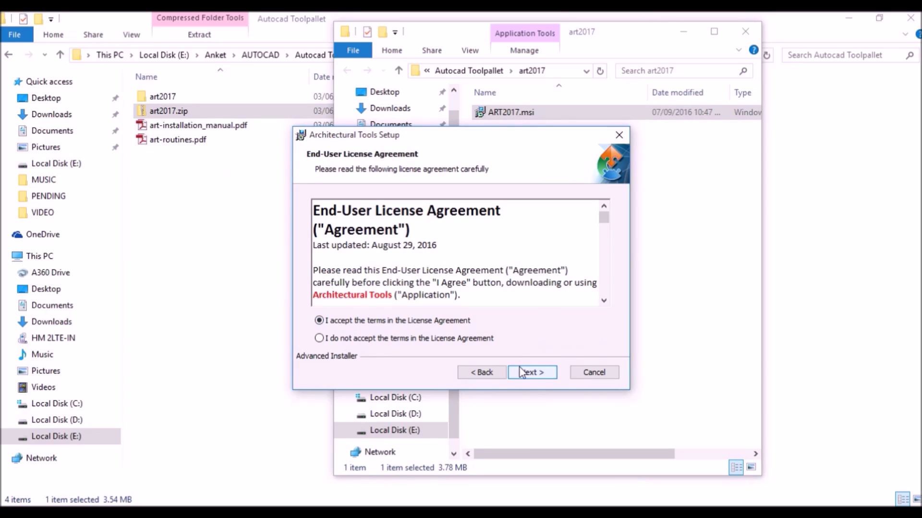
click(521, 373)
click(537, 377)
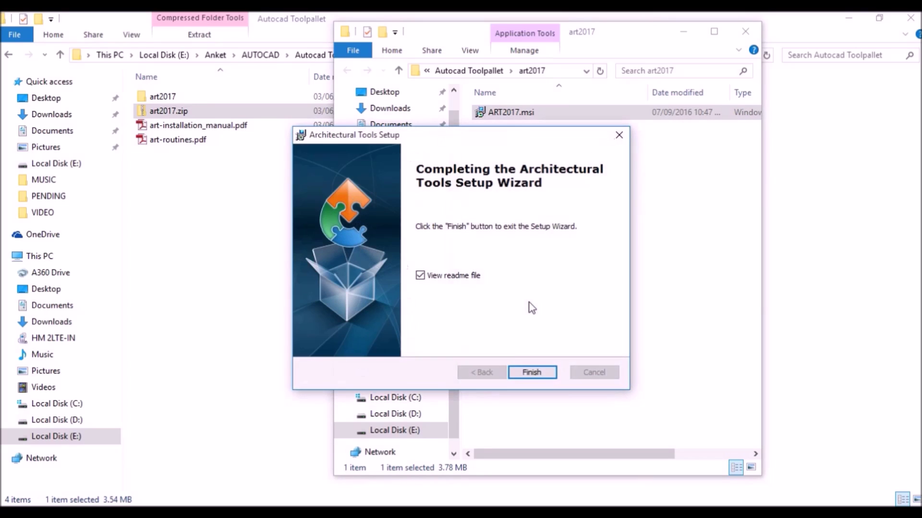
click(532, 373)
click(683, 31)
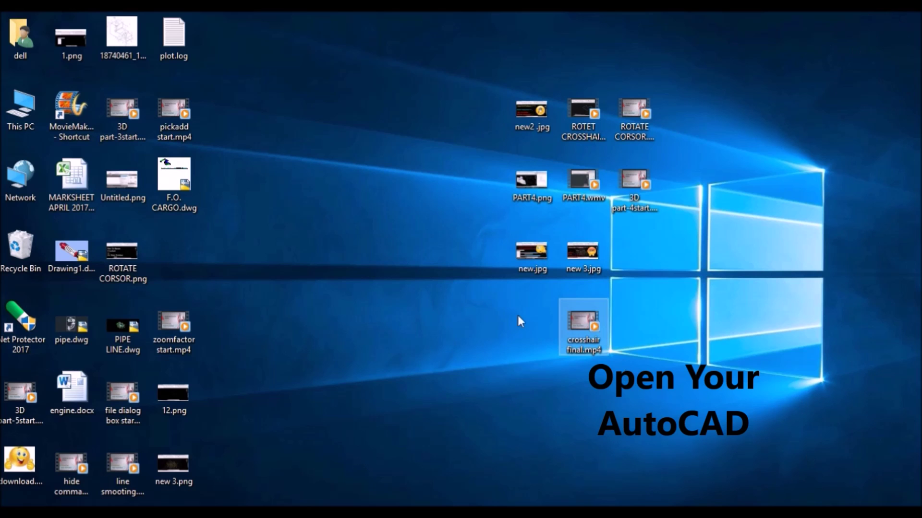
Step: Launch AutoCAD 2018 and open Options (OP) on the Files tab
key(super)
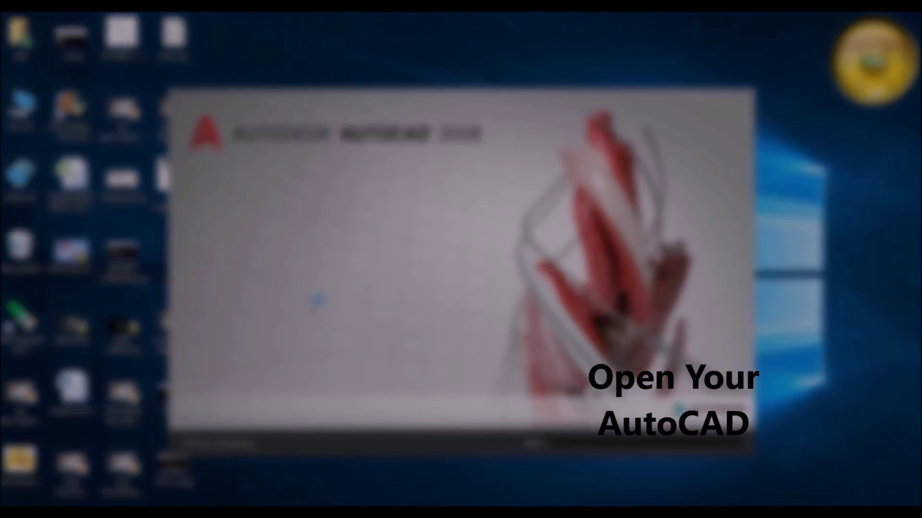
text(op)
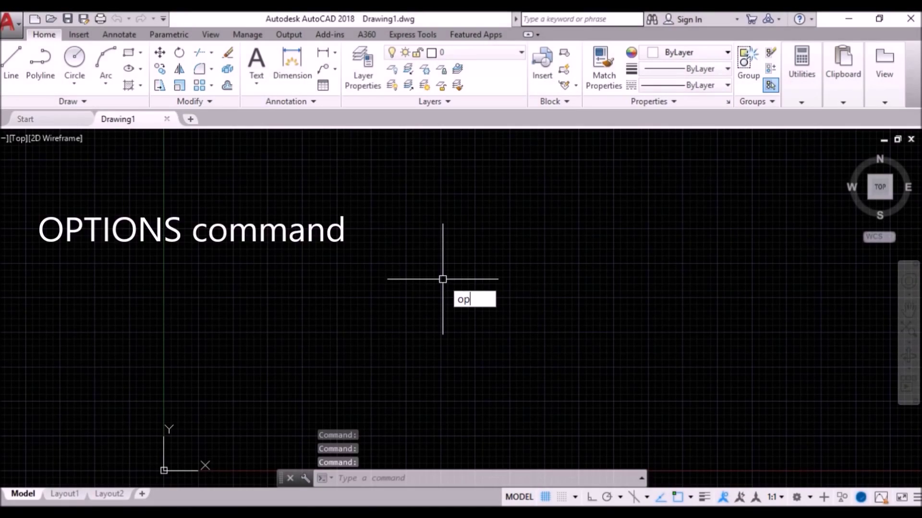
key(Return)
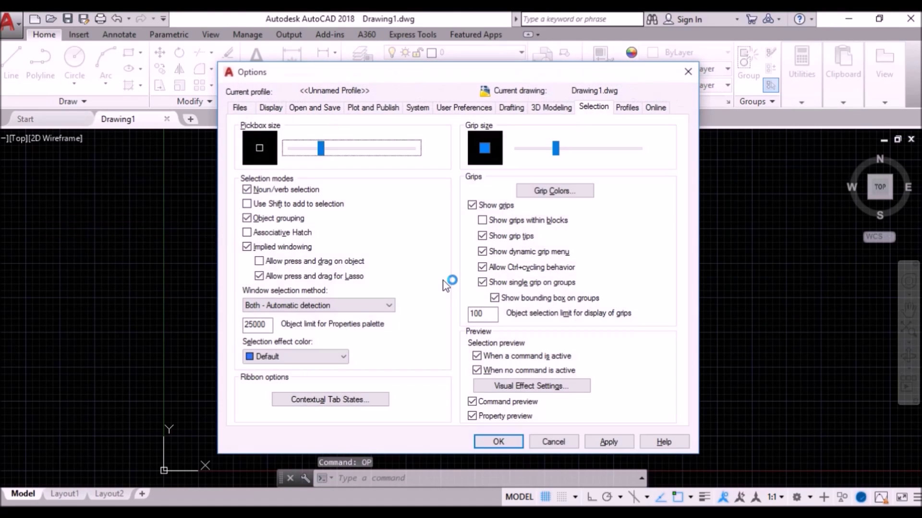
click(240, 107)
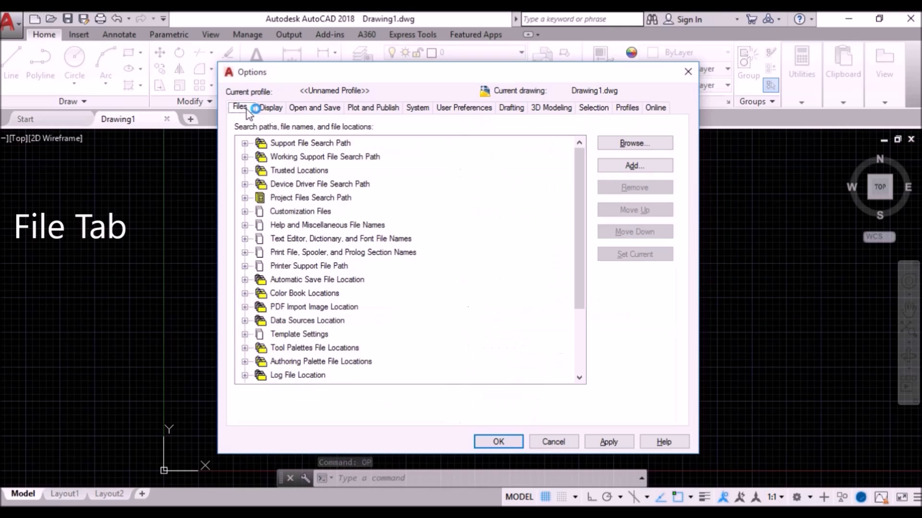
Step: Expand Support File Search Path and add a new blank entry to it
click(261, 143)
click(245, 143)
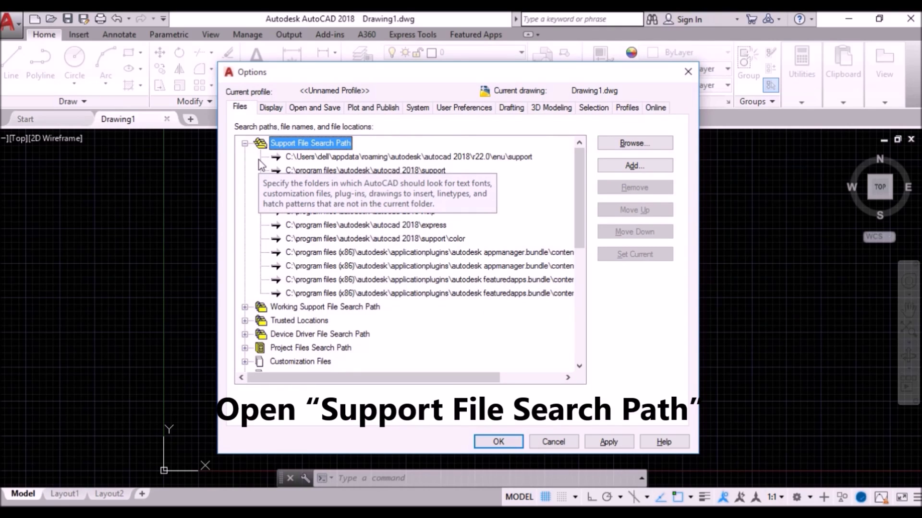
click(637, 168)
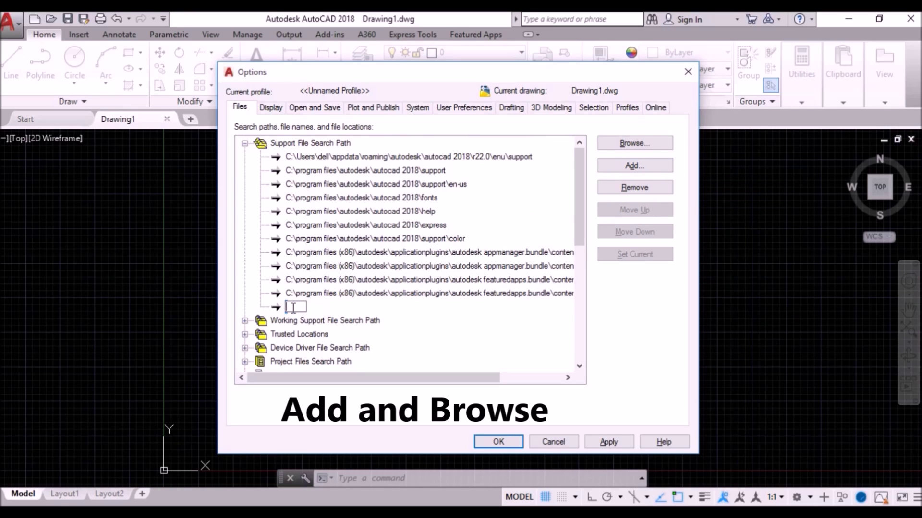
click(635, 143)
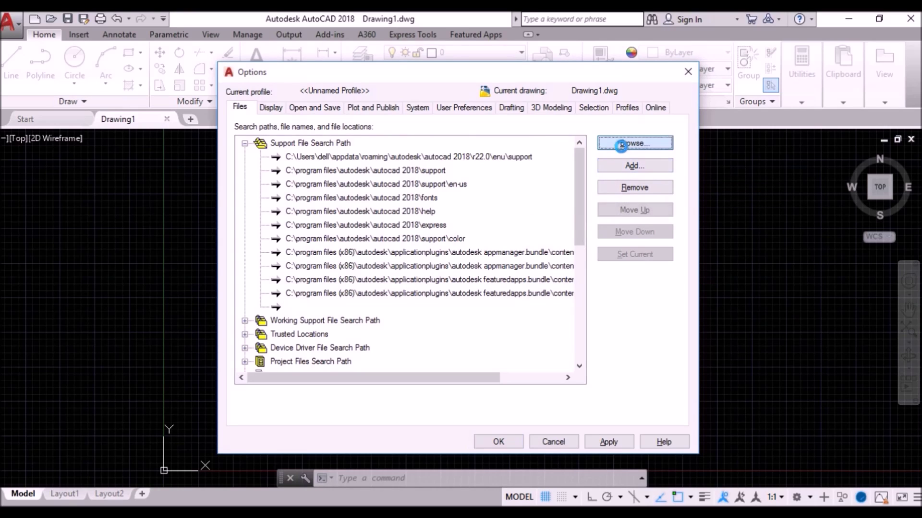
Step: Point the new support path to C:\Program Files (x86)\Architectural Tools, then apply and close Options
click(380, 300)
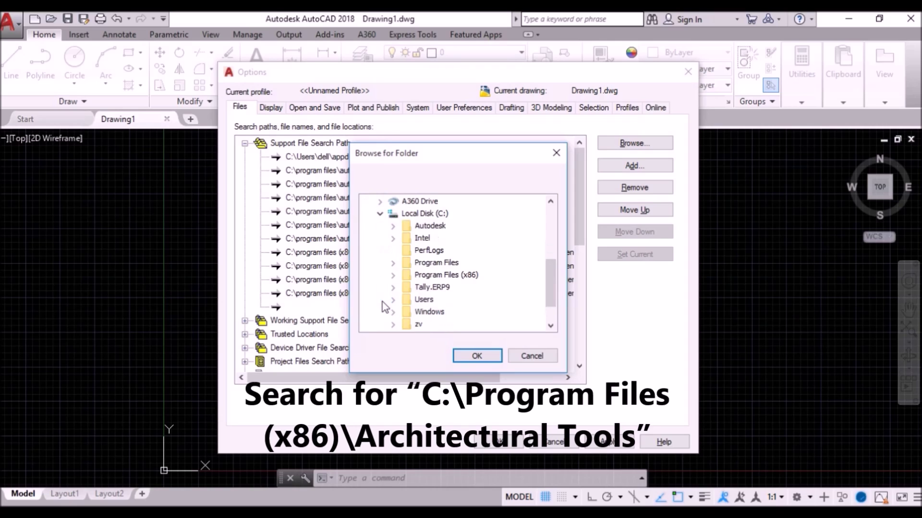
click(392, 277)
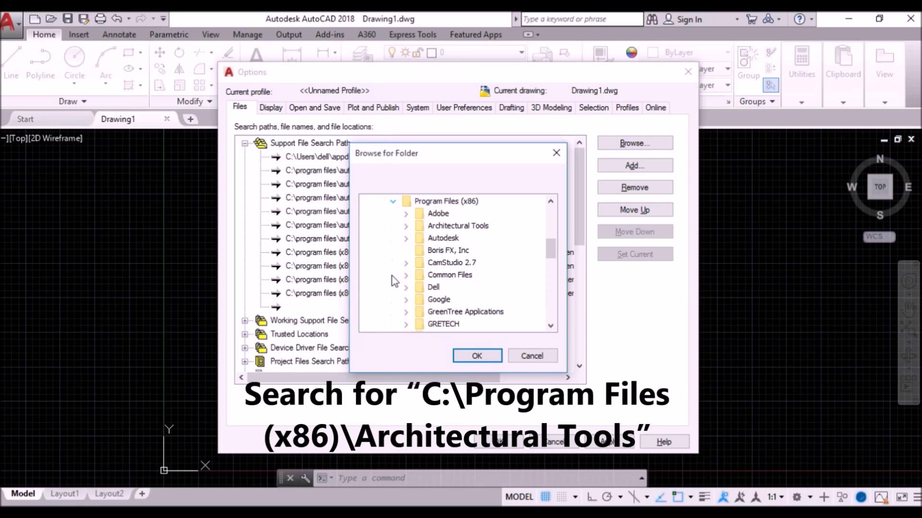
drag(551, 256, 550, 255)
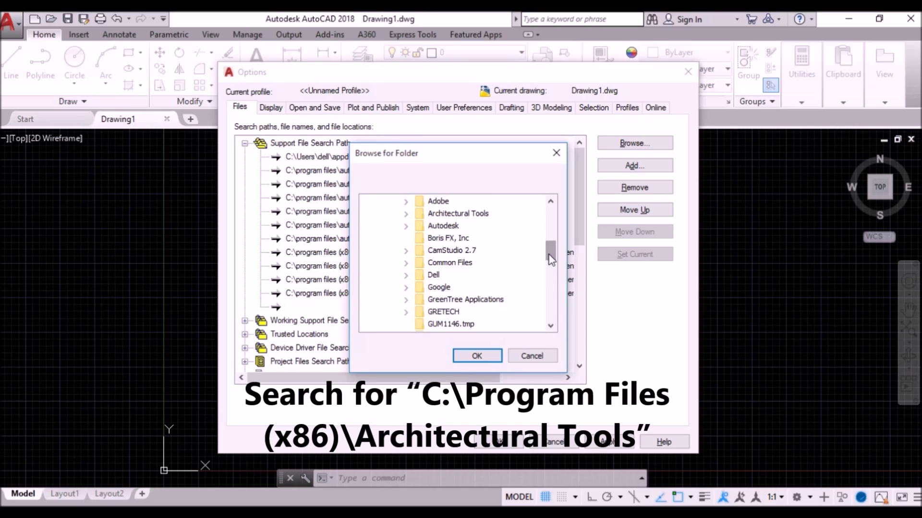
click(406, 214)
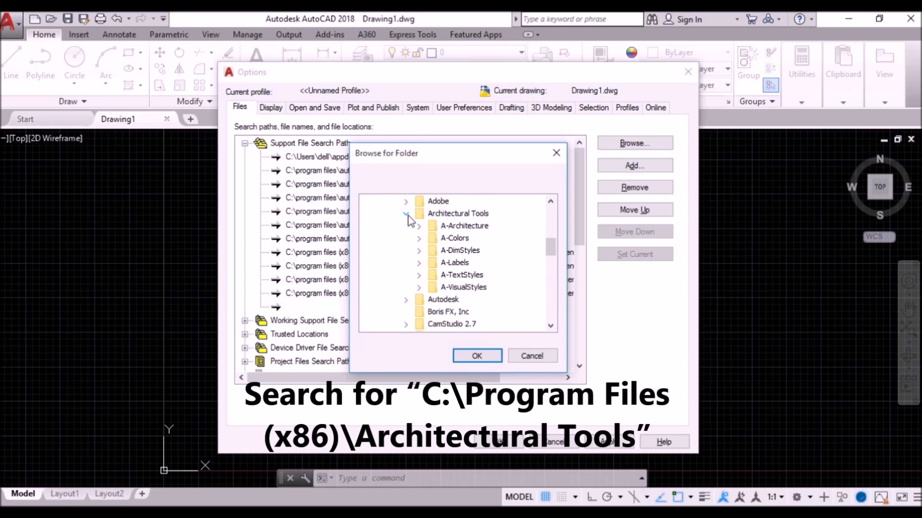
click(406, 214)
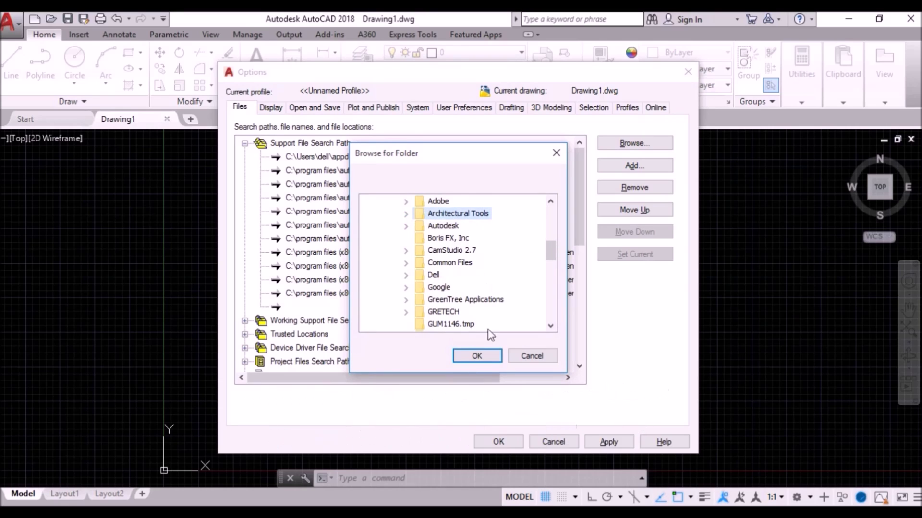
click(479, 355)
click(624, 440)
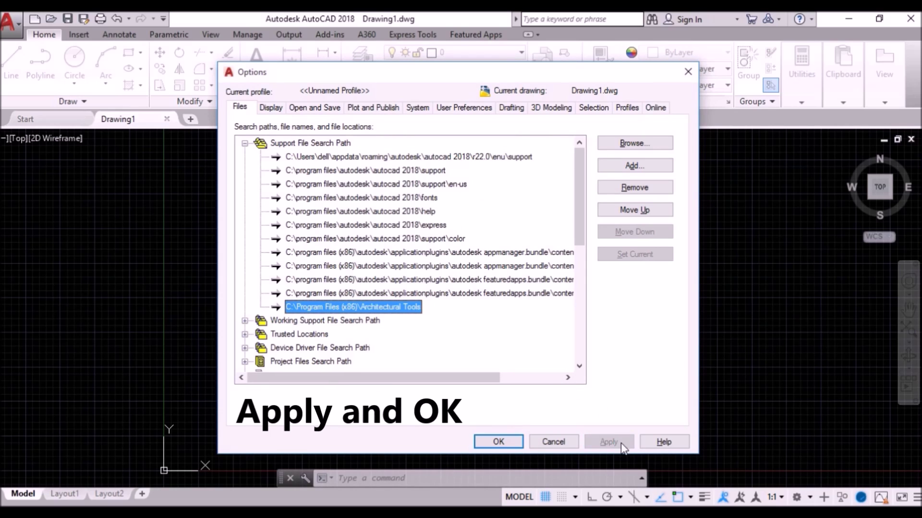
click(512, 441)
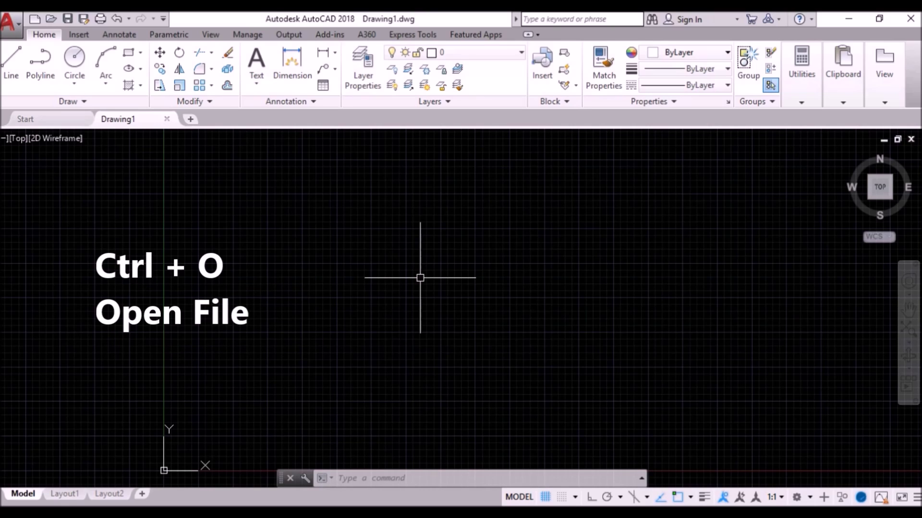
Step: Open ART-ENG.dwg from C:\Program Files (x86)\Architectural Tools
key(ctrl+o)
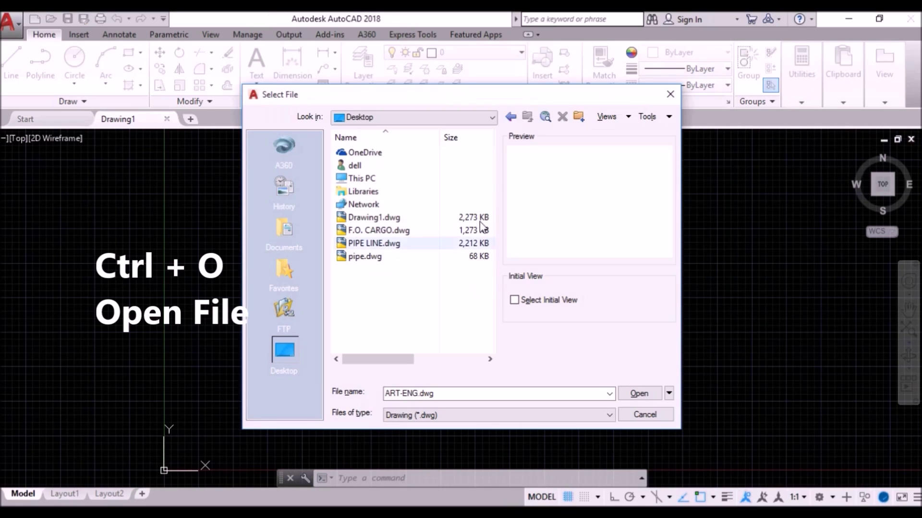
click(489, 118)
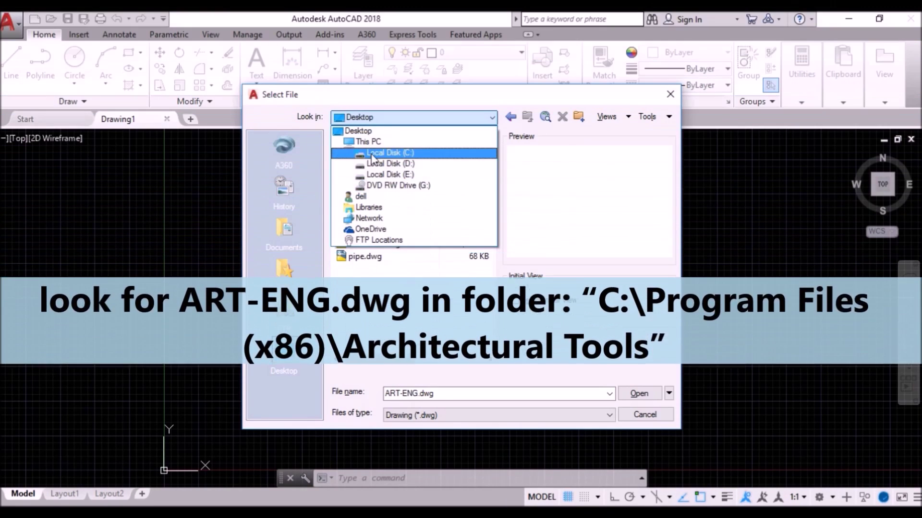
click(374, 152)
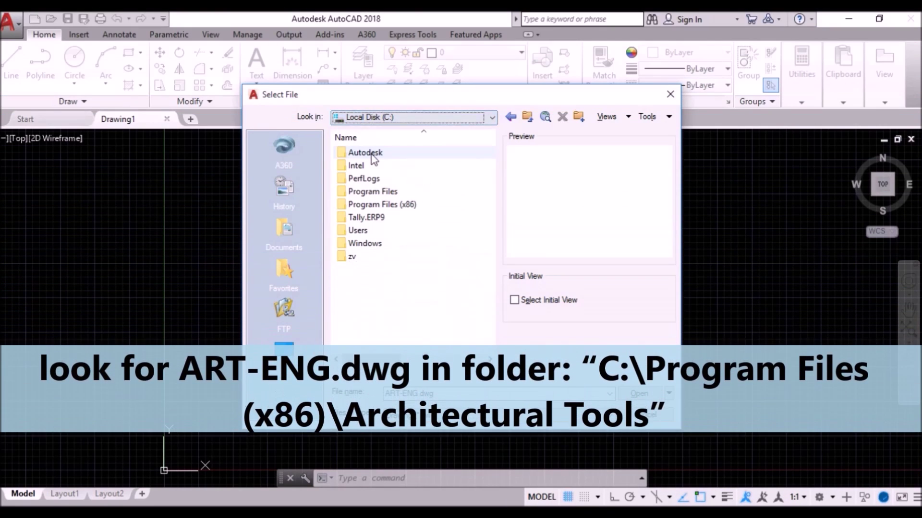
double_click(368, 205)
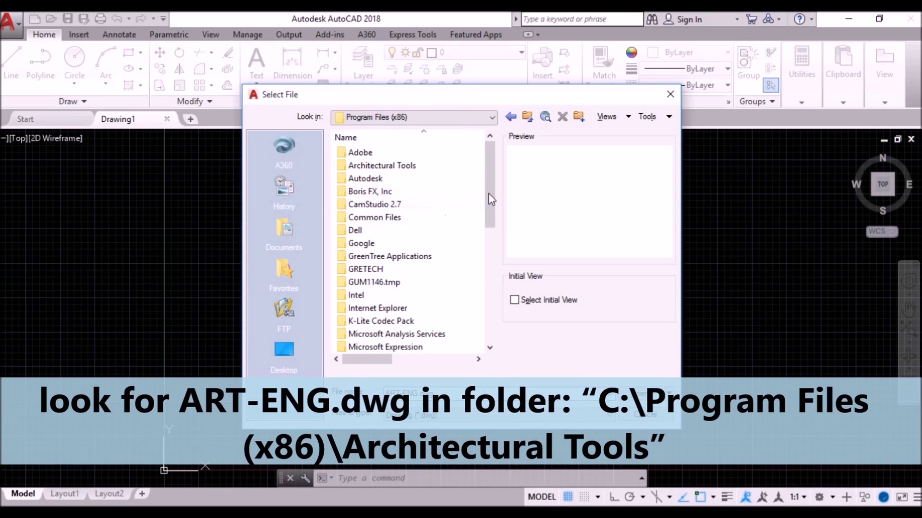
double_click(402, 166)
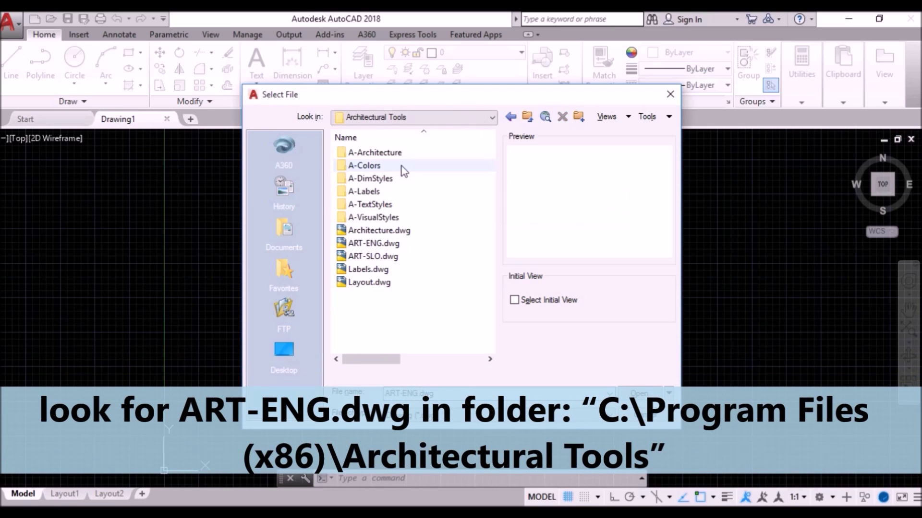
click(379, 246)
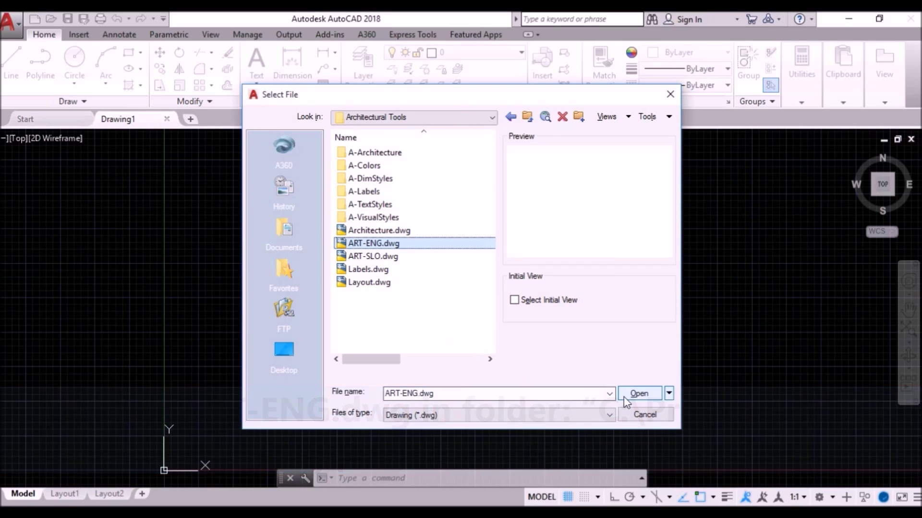
click(631, 398)
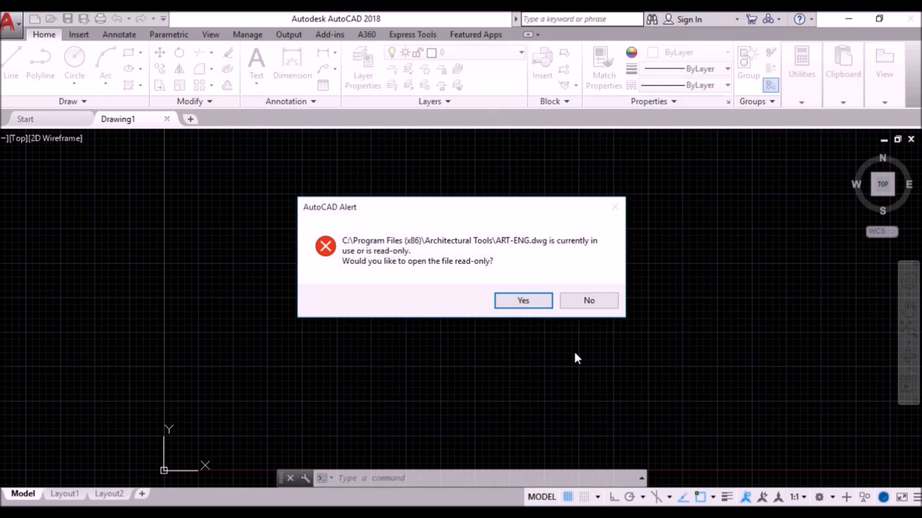
click(509, 302)
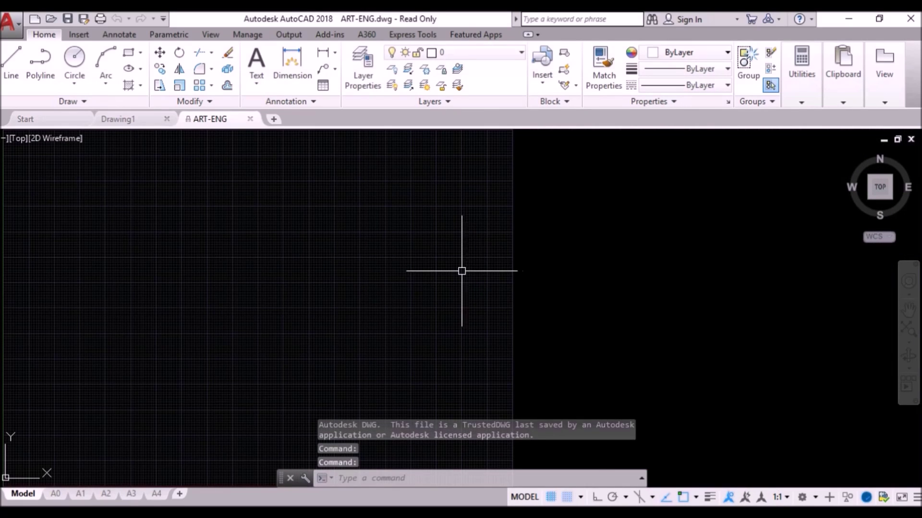
scroll(463, 264, down, 3)
scroll(415, 265, up, 3)
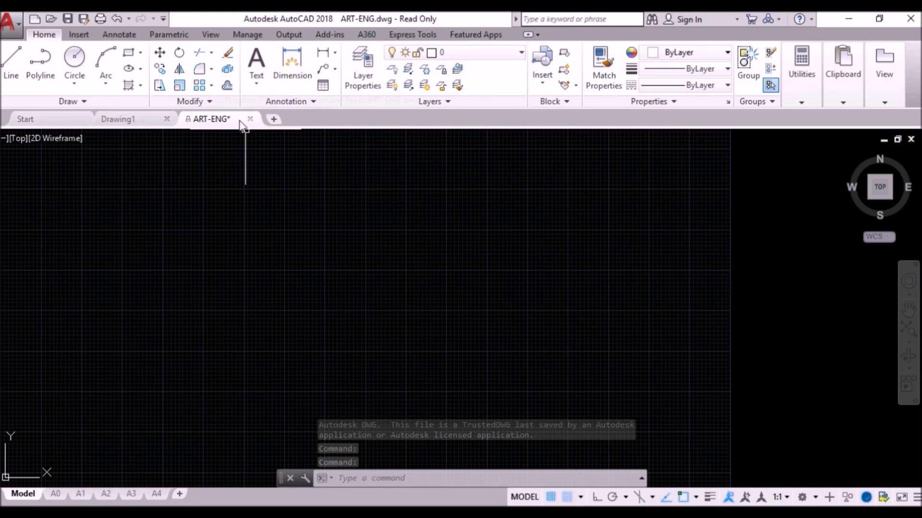
scroll(442, 249, up, 1)
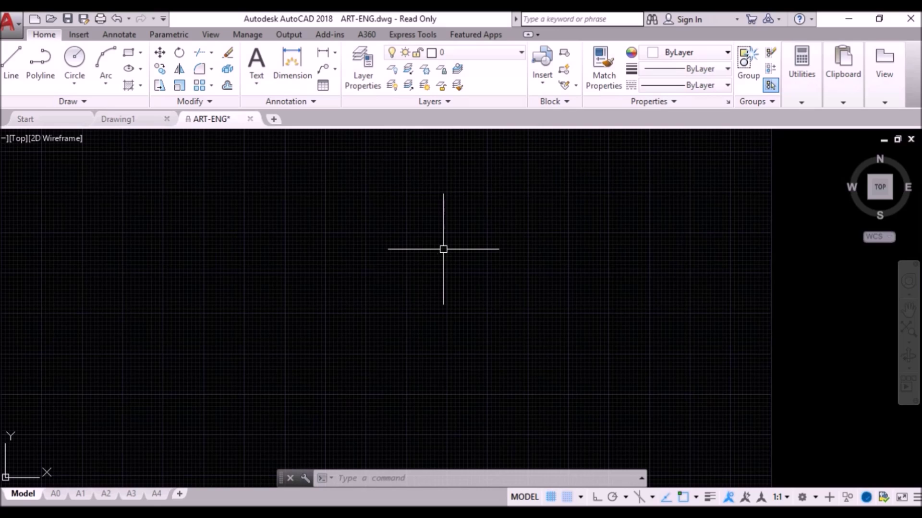
Step: Save the drawing as an AutoCAD Drawing Template (*.dwt) named Art-ENG
click(84, 20)
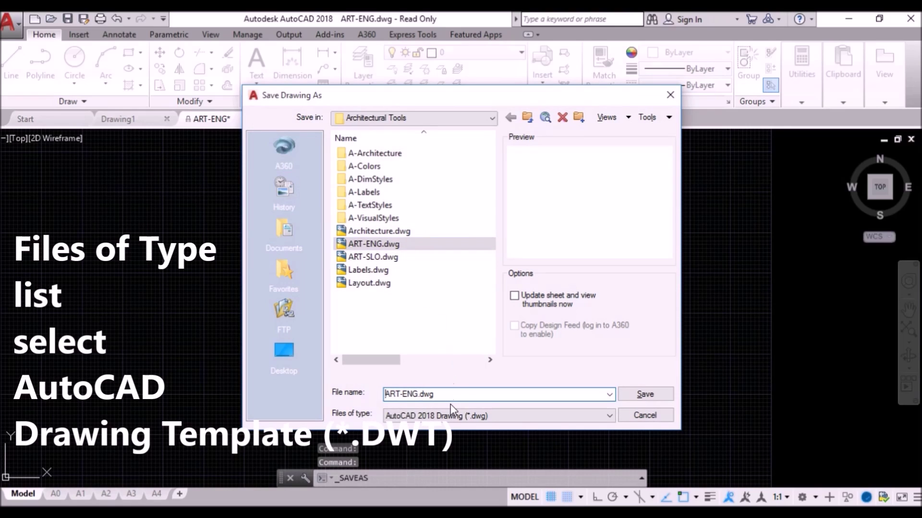
drag(477, 97, 467, 75)
click(477, 394)
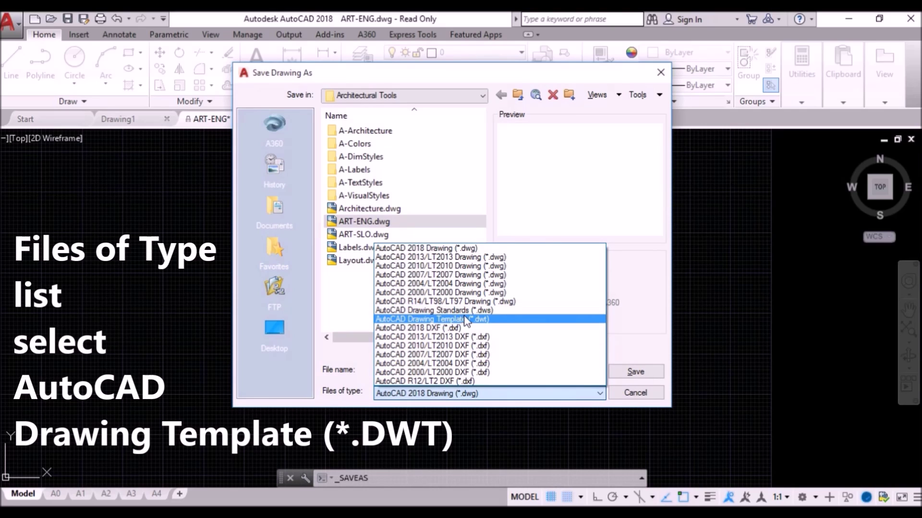
click(462, 320)
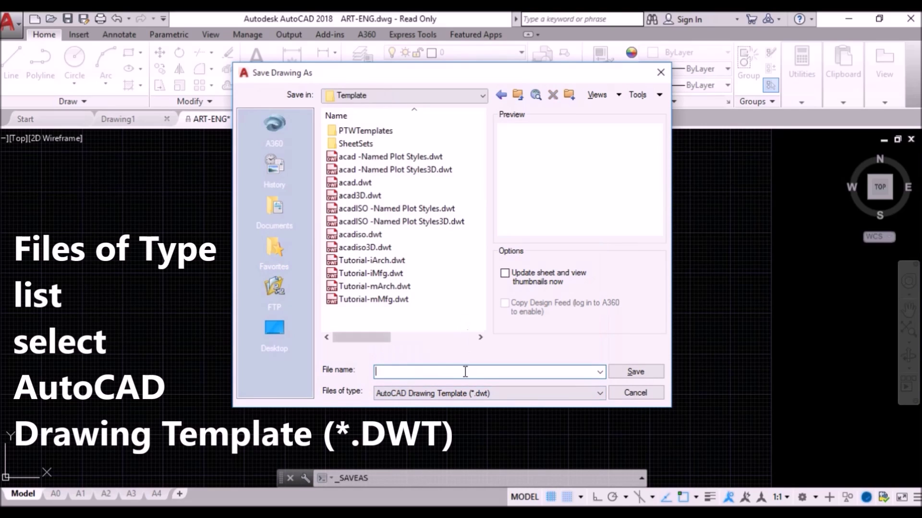
click(402, 371)
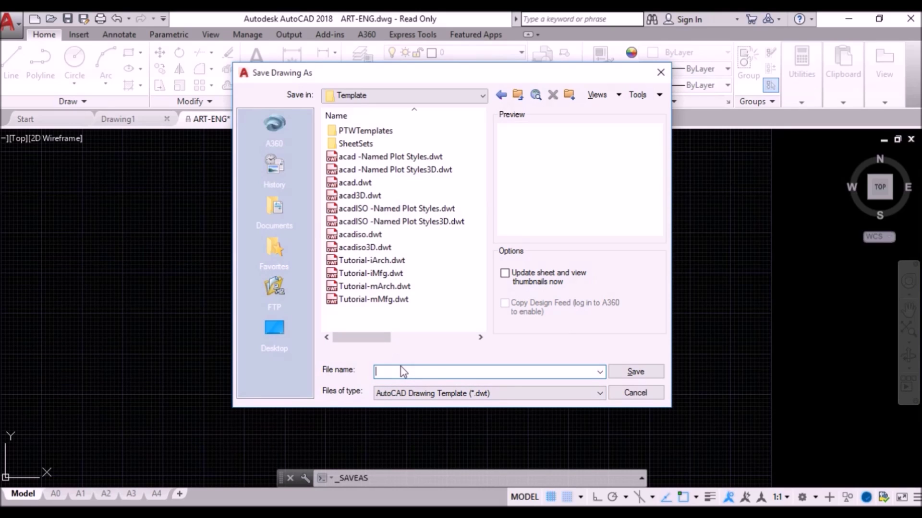
text(Art-ENG)
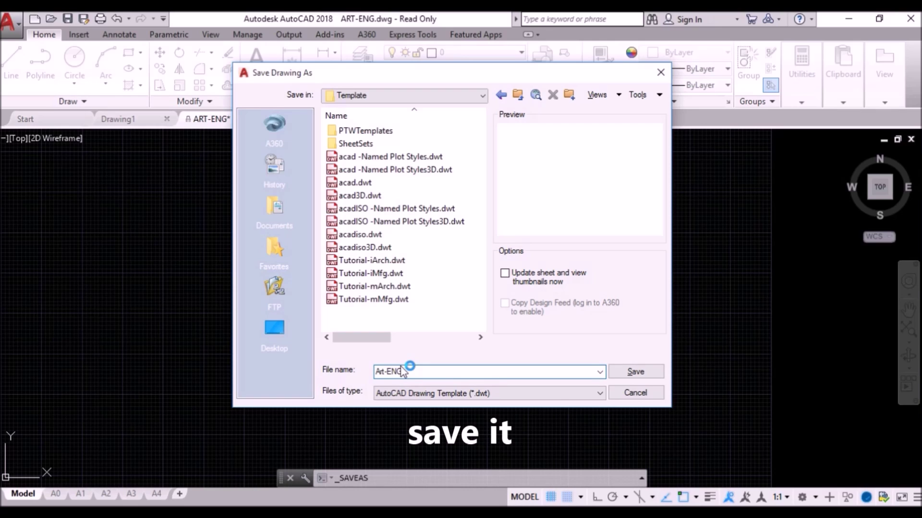
click(635, 372)
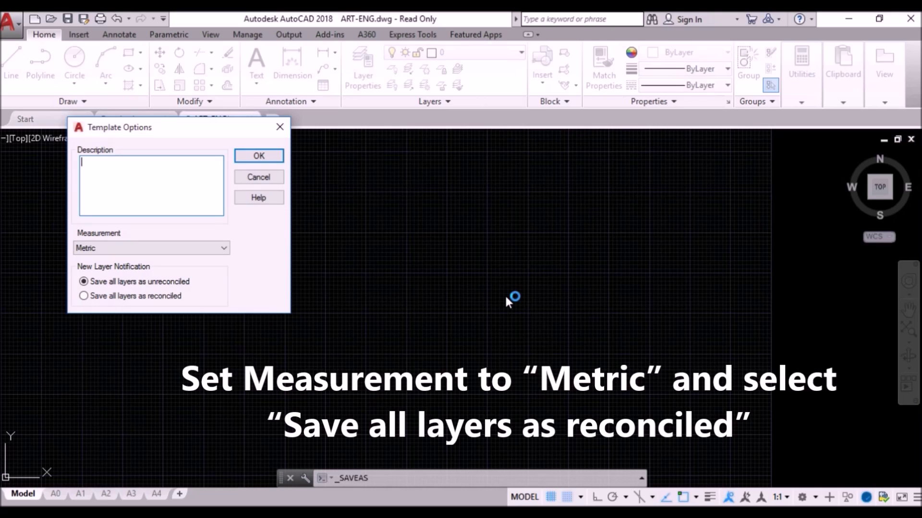
Step: Accept Template Options with Metric measurement and all layers saved as reconciled
drag(188, 128, 325, 151)
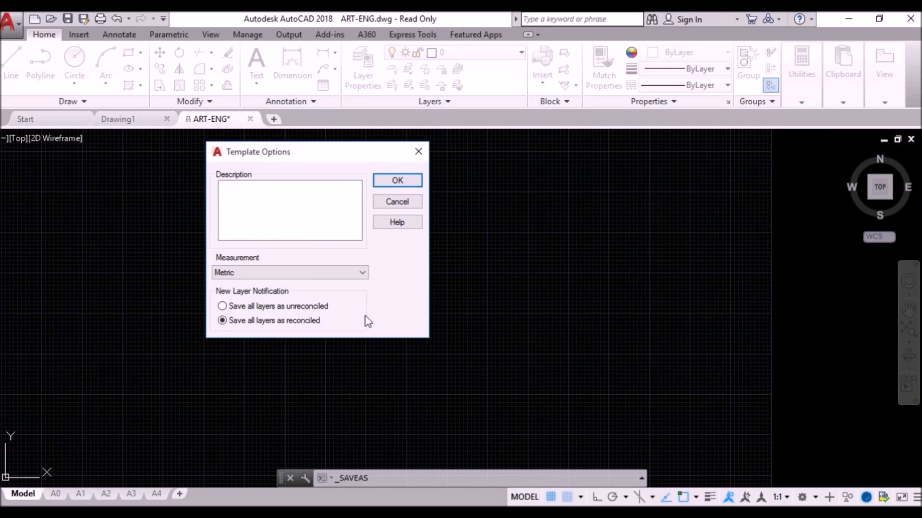
click(413, 181)
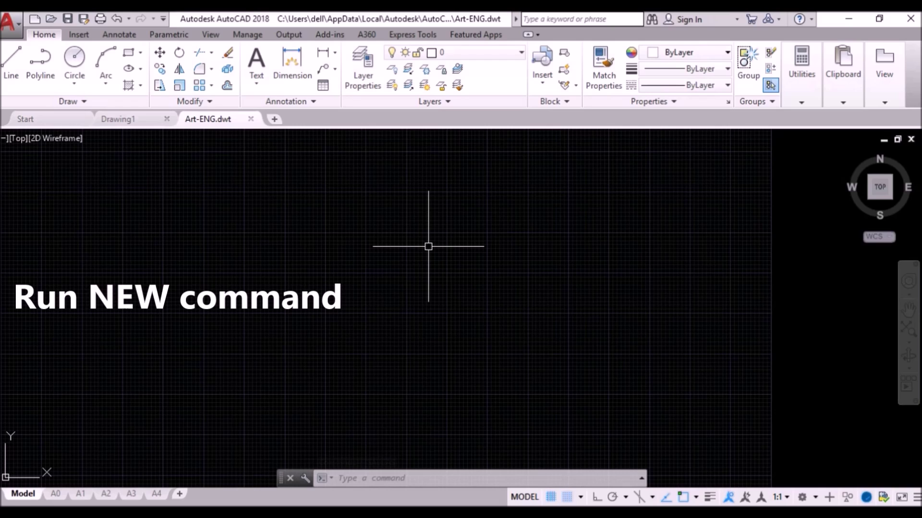
Step: Create Drawing2 from the Art-ENG.dwt template using the NEW command
text(NEW)
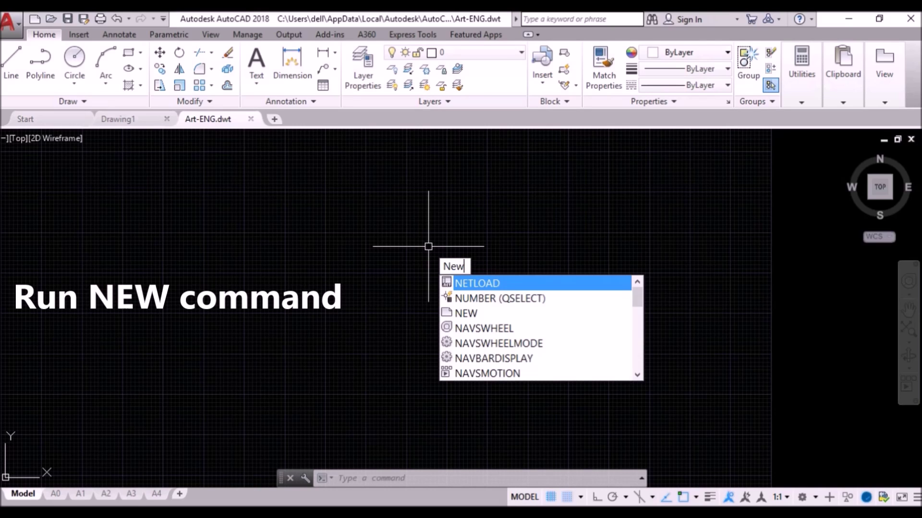
key(Return)
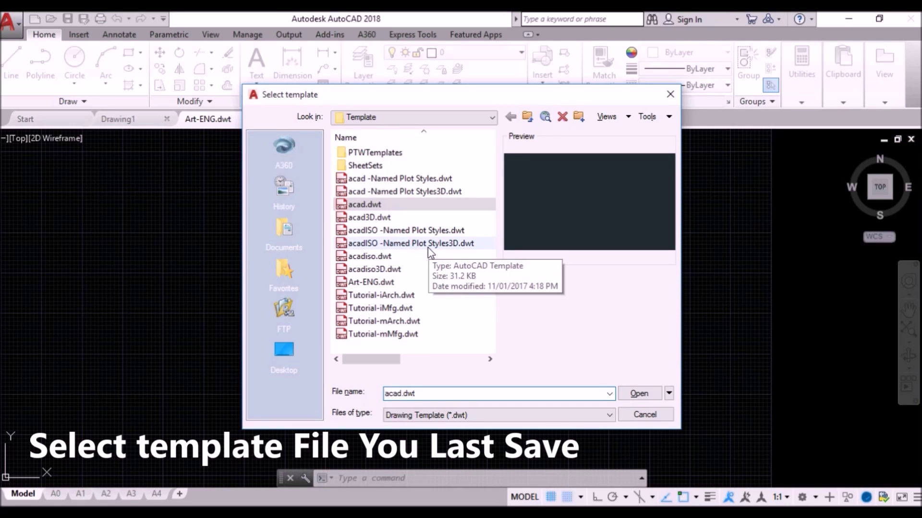
click(384, 282)
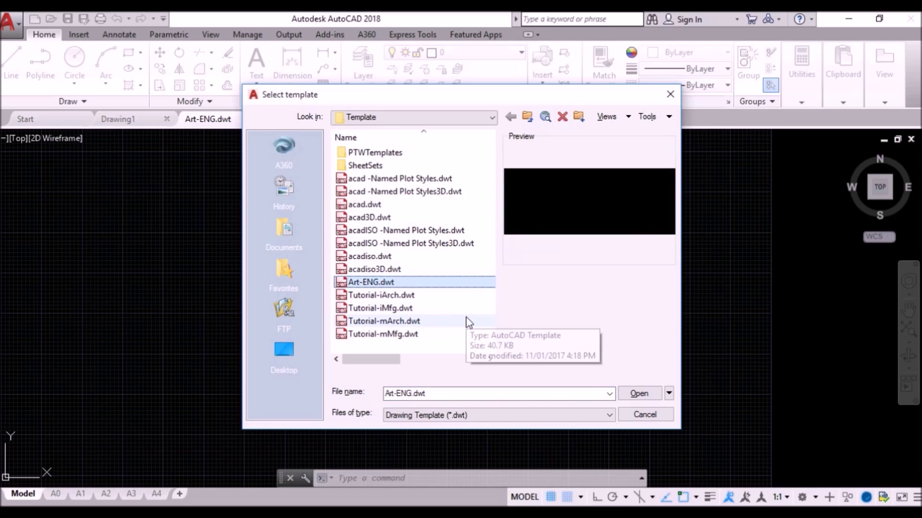
click(638, 394)
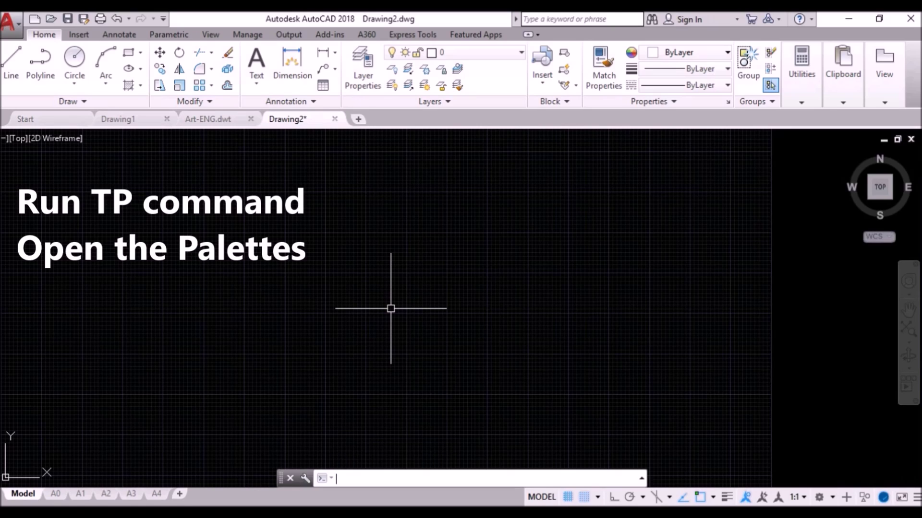
Step: Show the Tool Palettes window and bring up its palette options menu
text(TP)
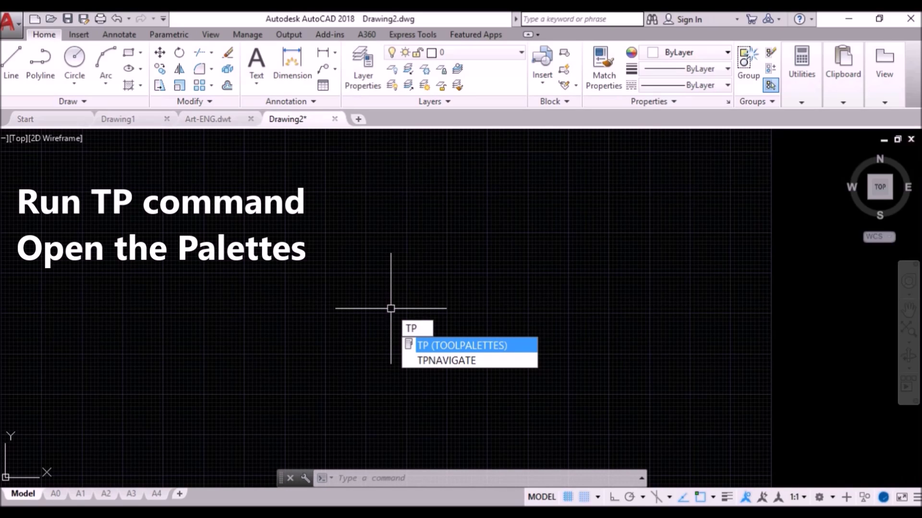
key(Return)
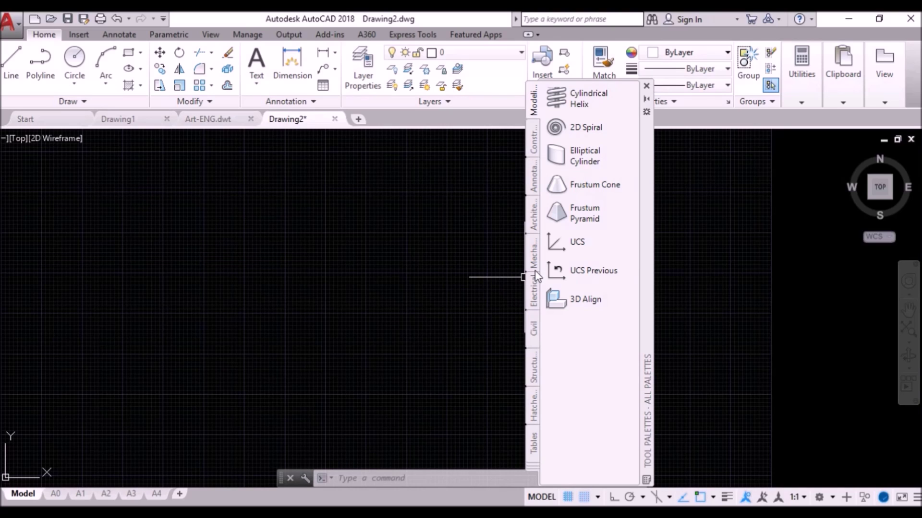
right_click(644, 271)
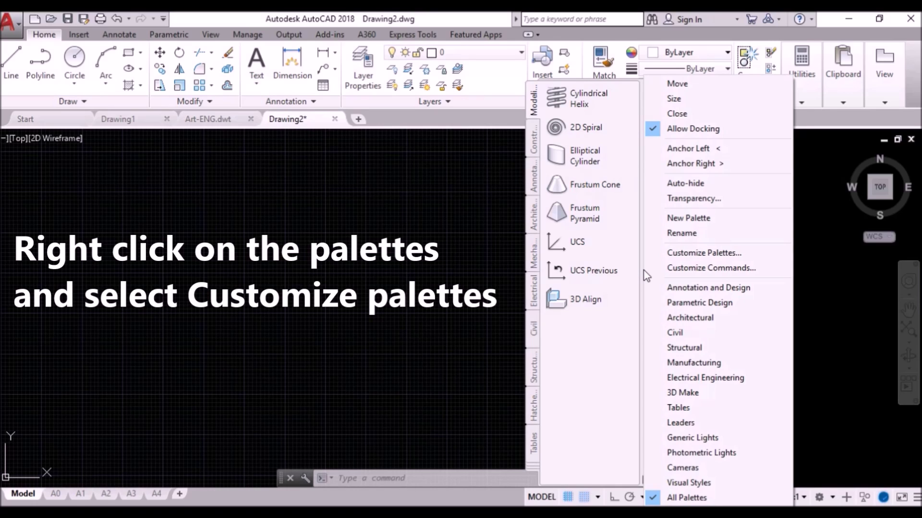
Step: Import A-Architecture.xtp from C:\Program Files (x86)\Architectural Tools through Customize Palettes
click(702, 254)
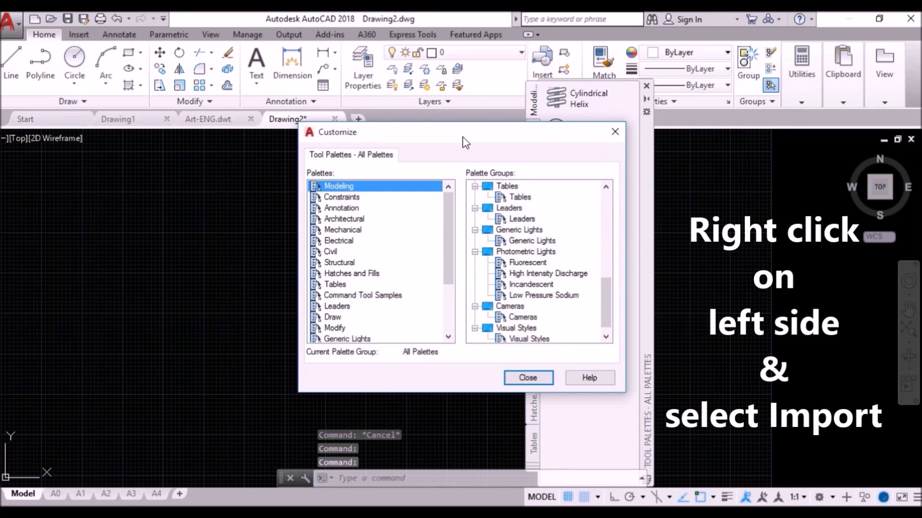
drag(462, 137, 338, 146)
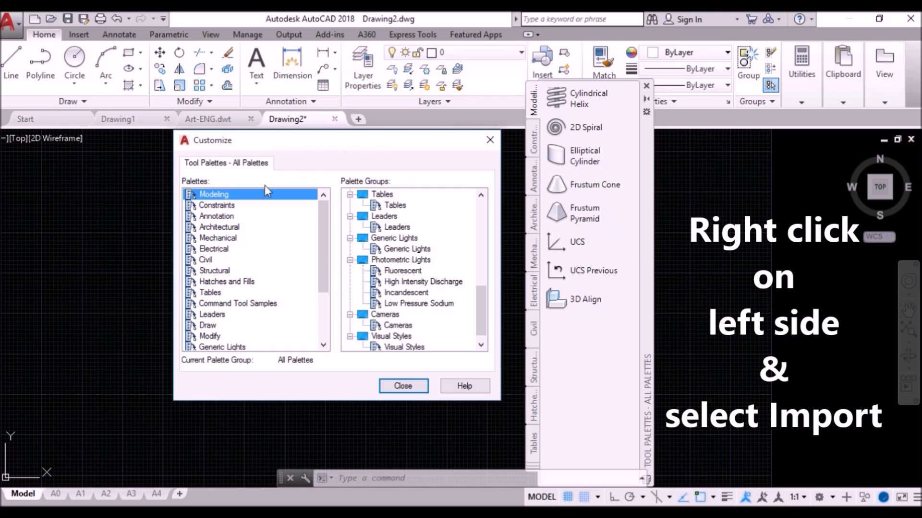
right_click(232, 209)
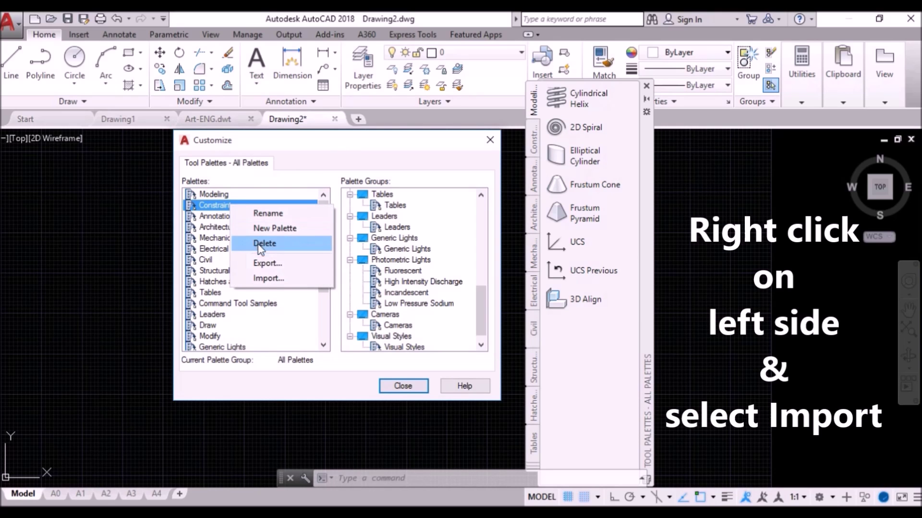
click(267, 279)
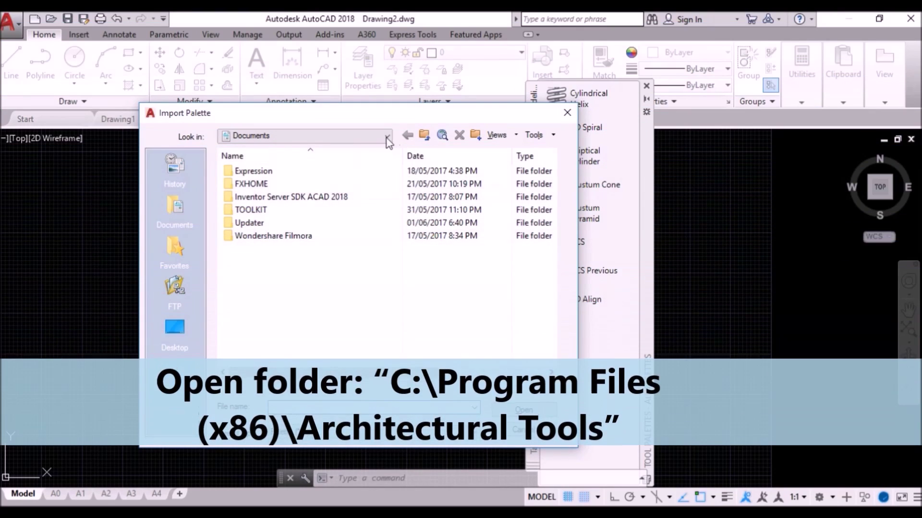
click(387, 137)
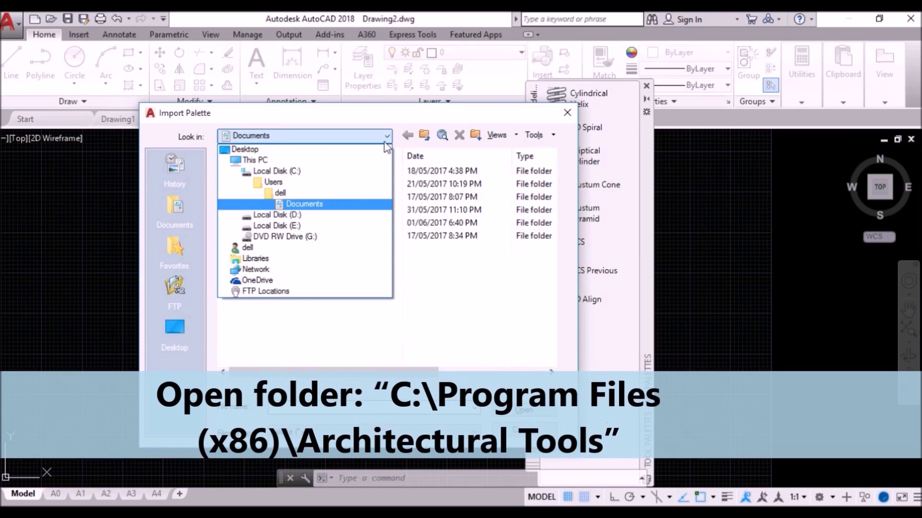
click(302, 172)
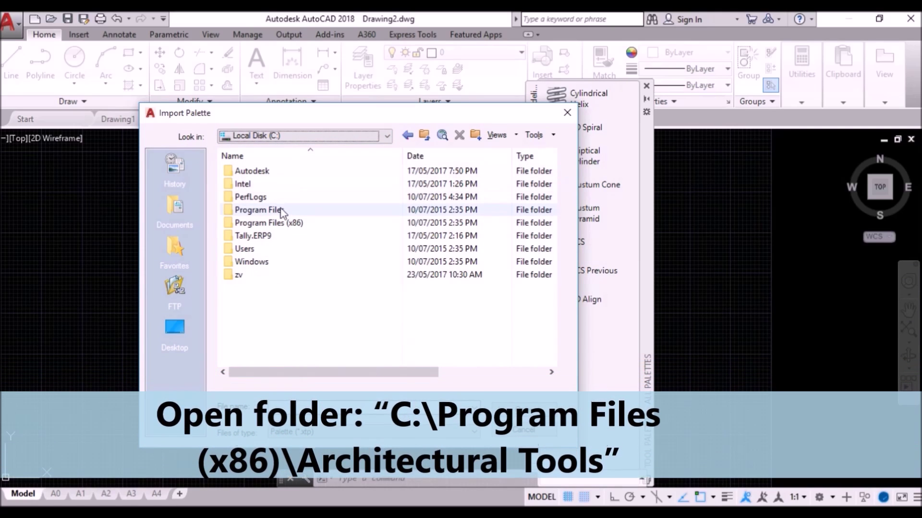
double_click(267, 223)
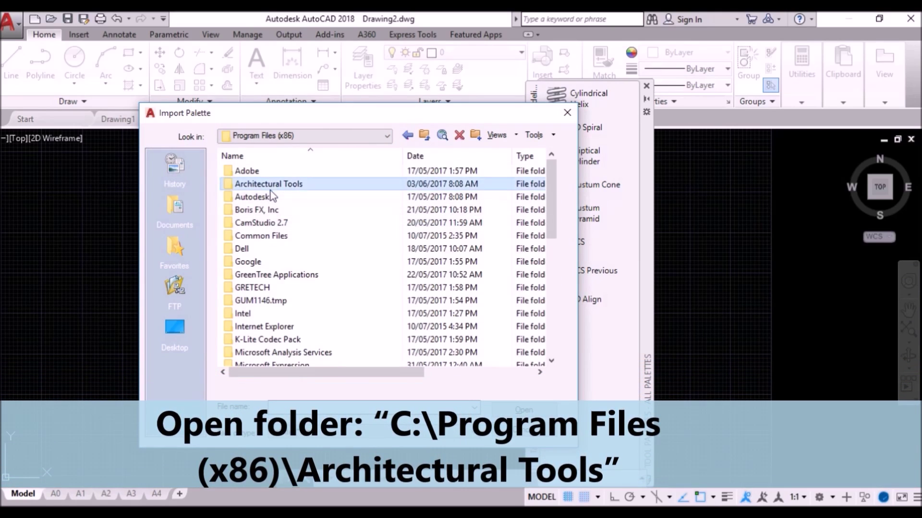
double_click(269, 184)
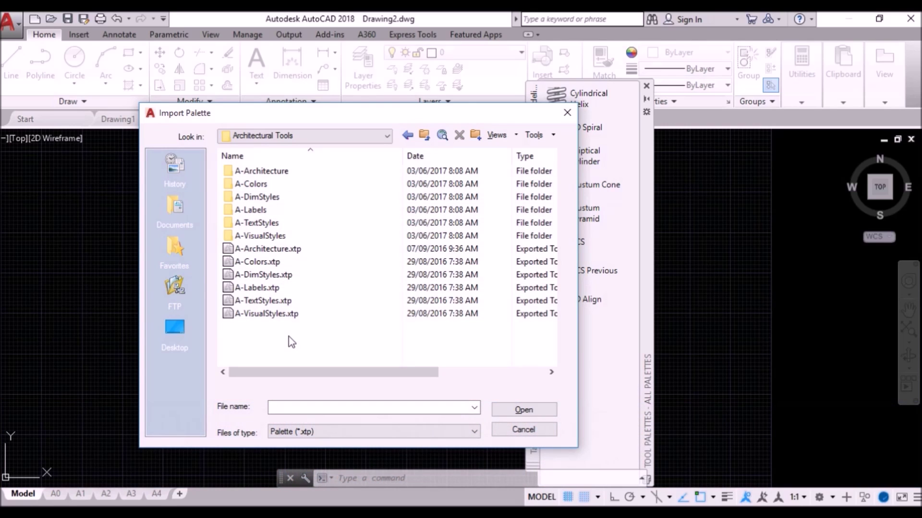
click(271, 249)
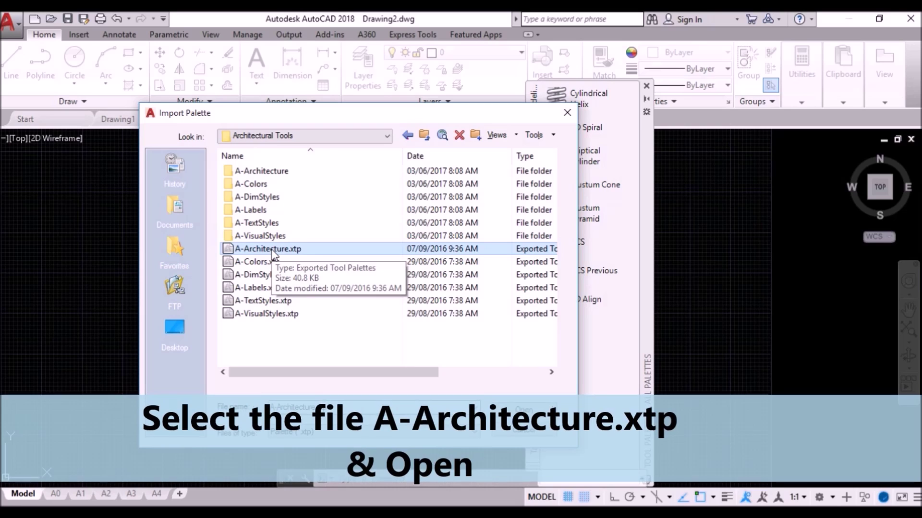
click(523, 412)
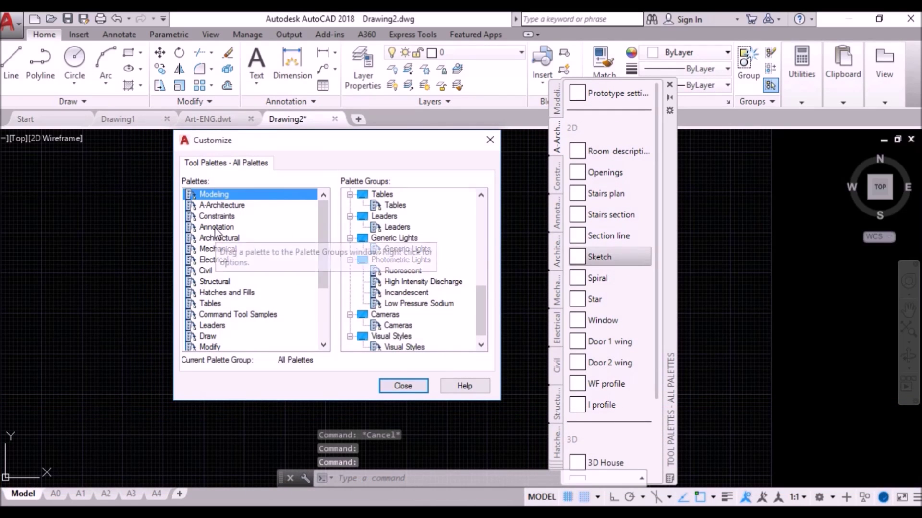
Step: Import the A-DimStyles and A-Labels palette files
right_click(233, 228)
click(253, 301)
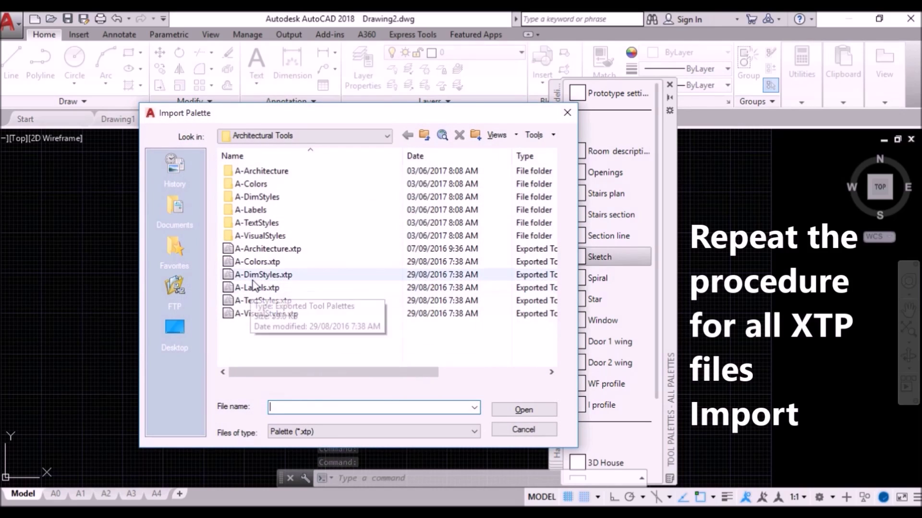
click(256, 275)
click(521, 409)
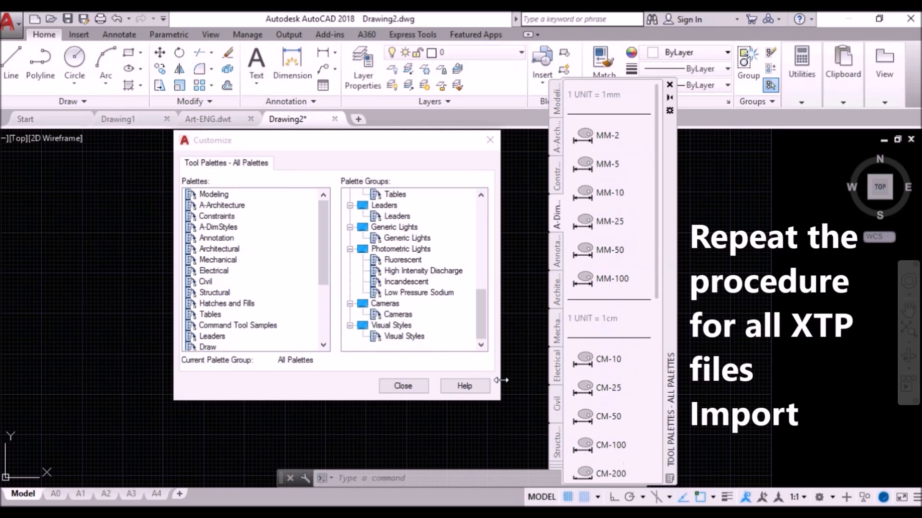
right_click(216, 228)
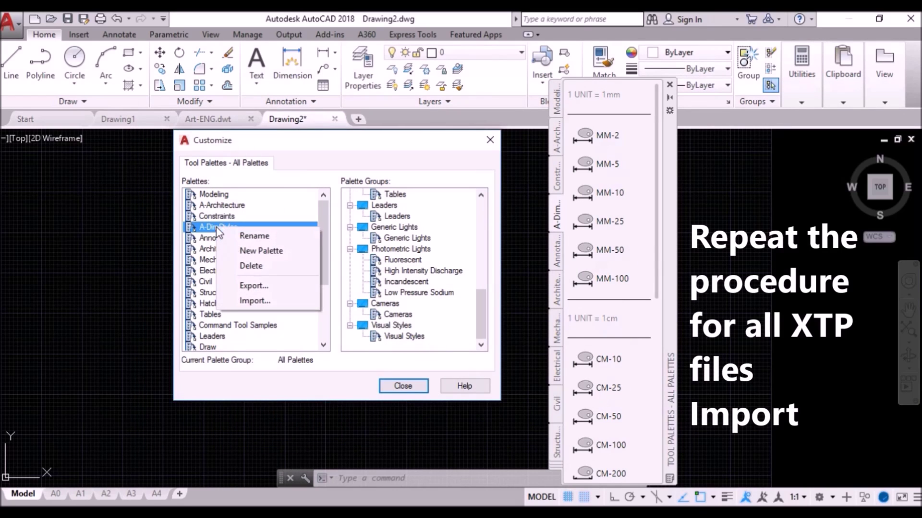
click(247, 300)
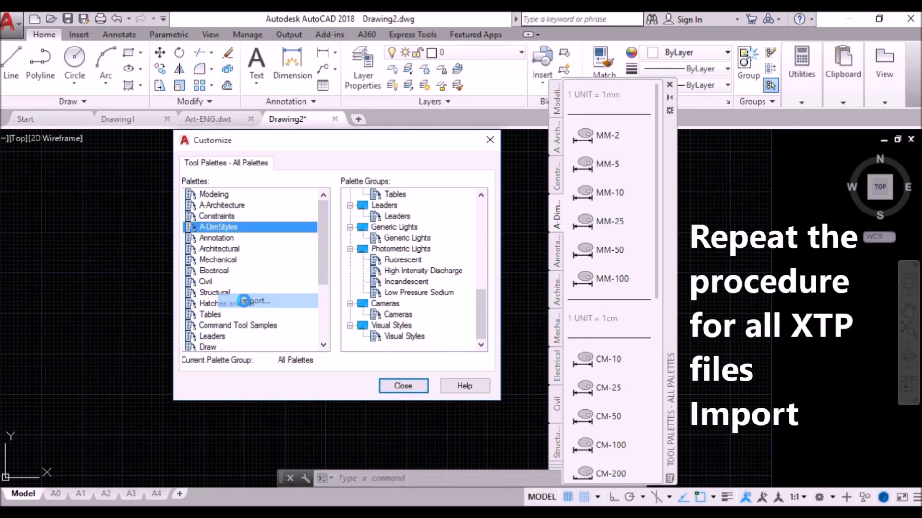
click(509, 408)
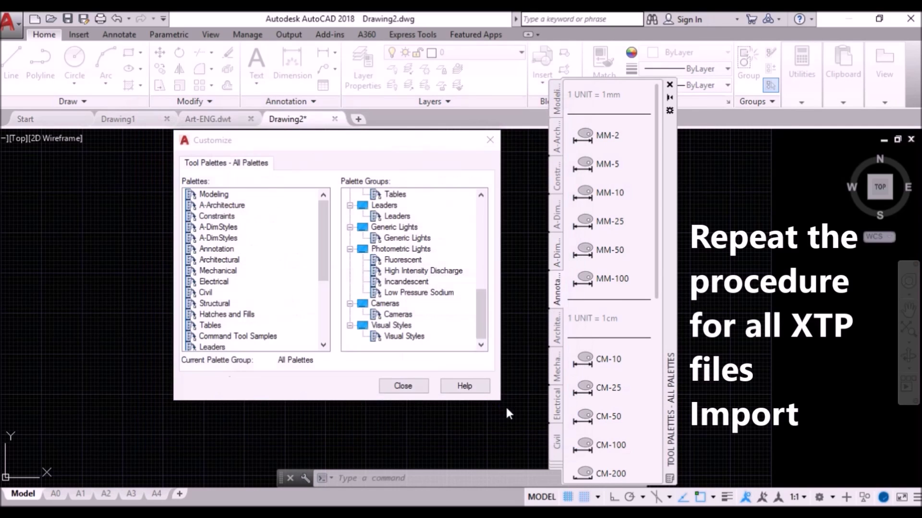
right_click(225, 238)
click(255, 310)
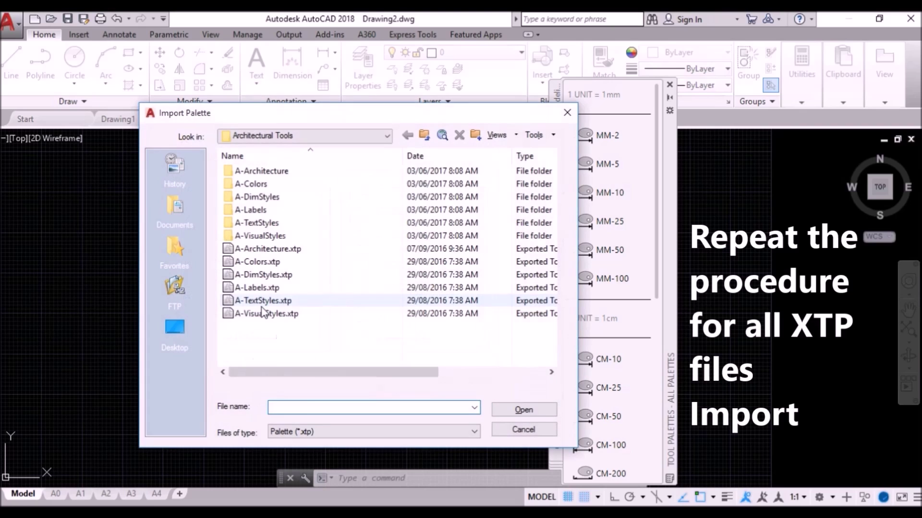
click(259, 283)
click(509, 407)
Step: Import the A-TextStyles, A-VisualStyles and A-Colors palettes, then close Customize
right_click(237, 249)
click(247, 319)
double_click(254, 302)
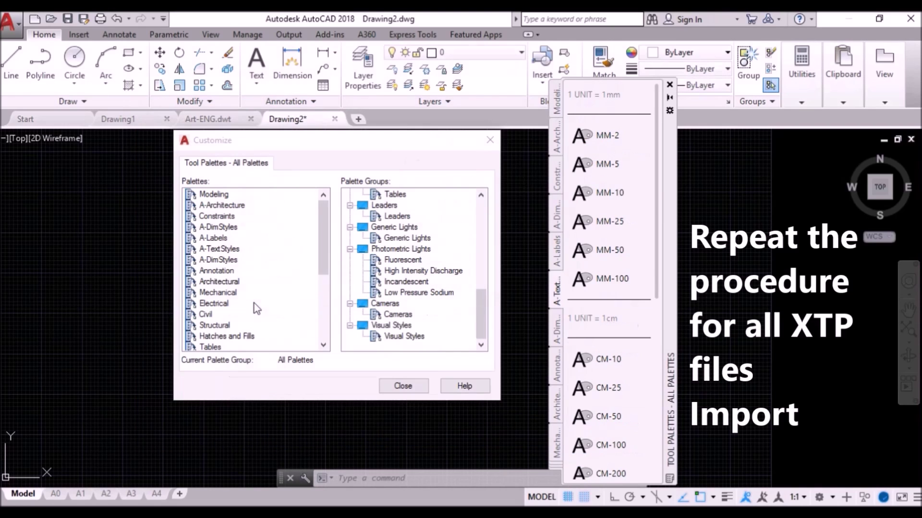
right_click(235, 257)
click(250, 319)
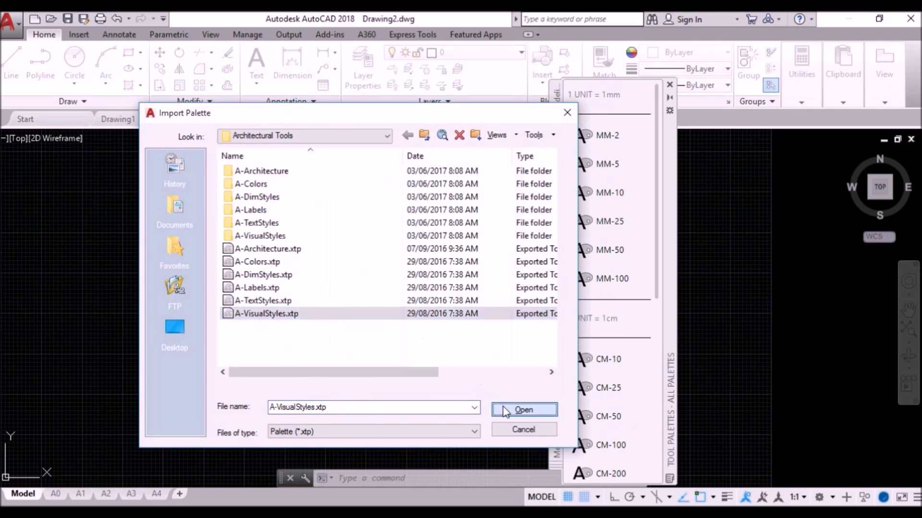
click(524, 409)
right_click(228, 253)
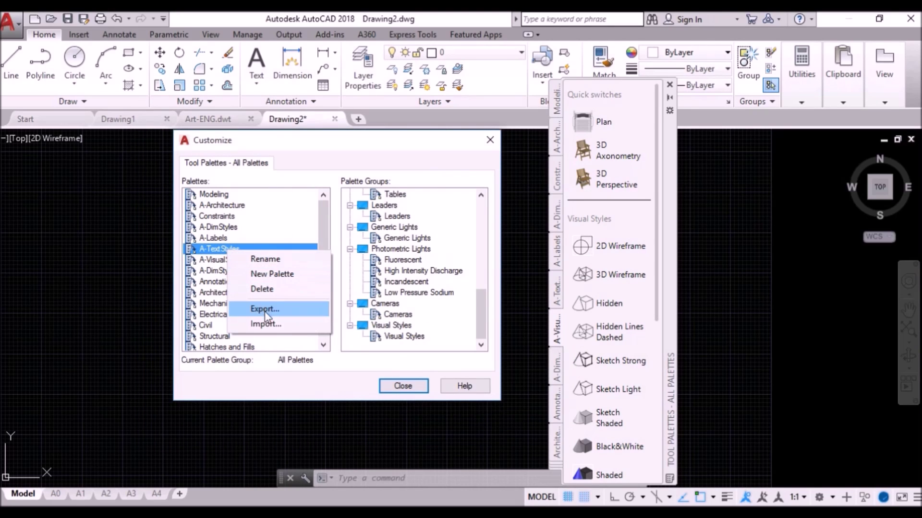
click(264, 323)
click(262, 262)
click(521, 409)
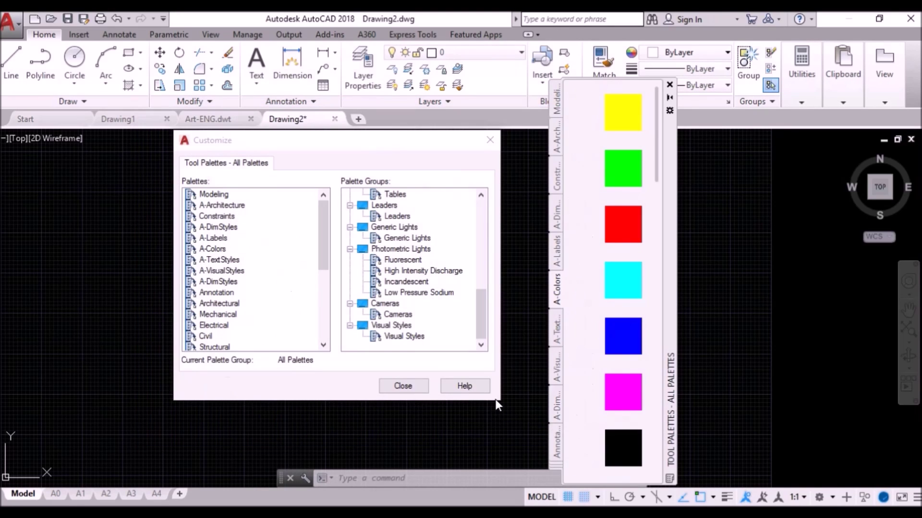
click(396, 388)
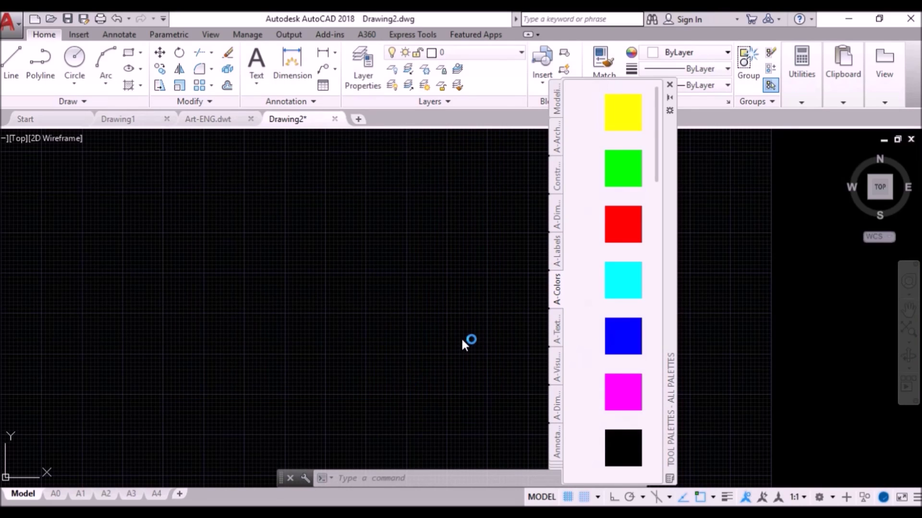
Step: Browse the new A-TextStyles, A-VisualStyles, A-DimStyles and Annotation palettes
drag(672, 264, 690, 242)
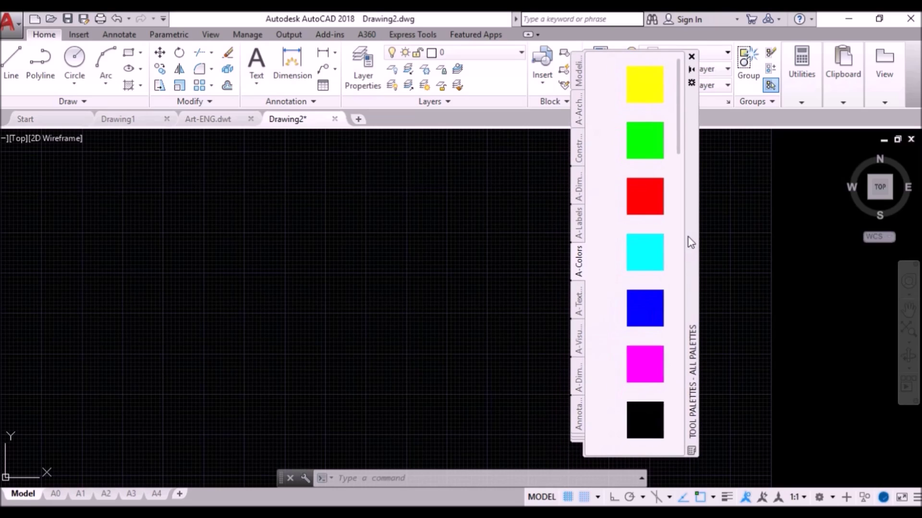
click(579, 301)
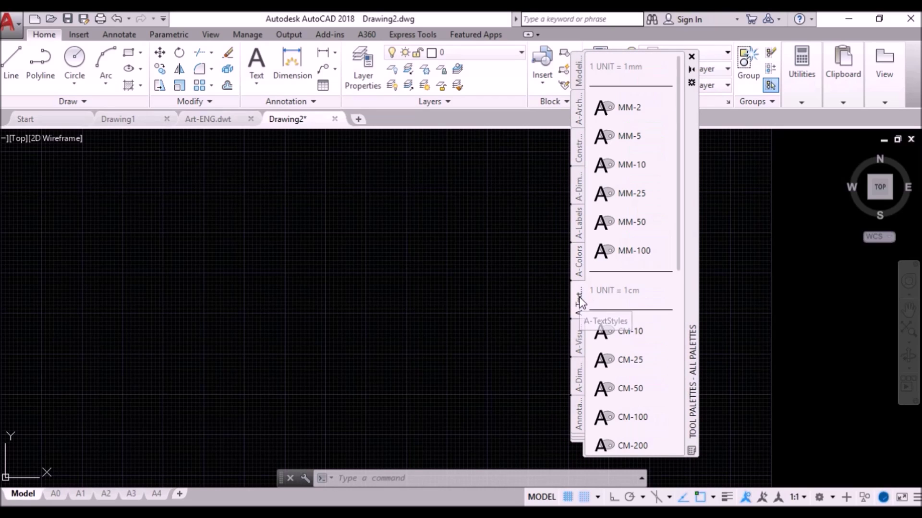
click(583, 336)
click(580, 372)
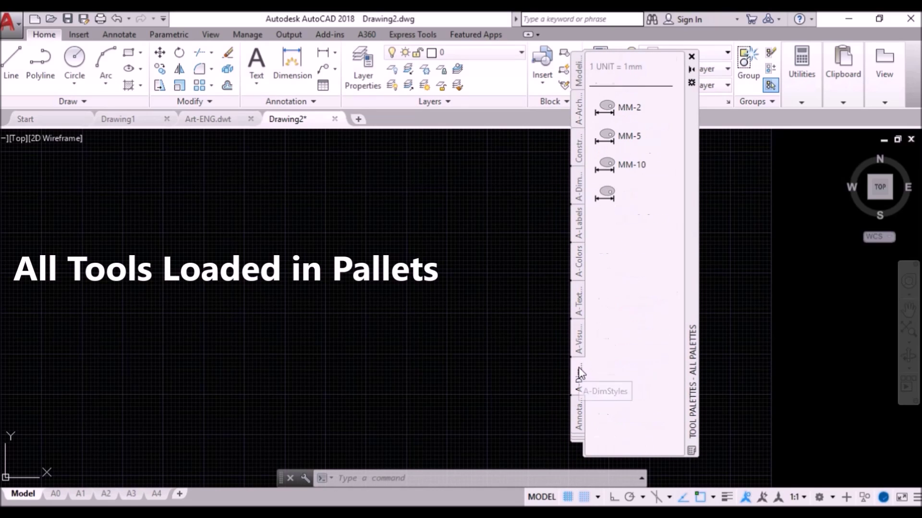
click(578, 409)
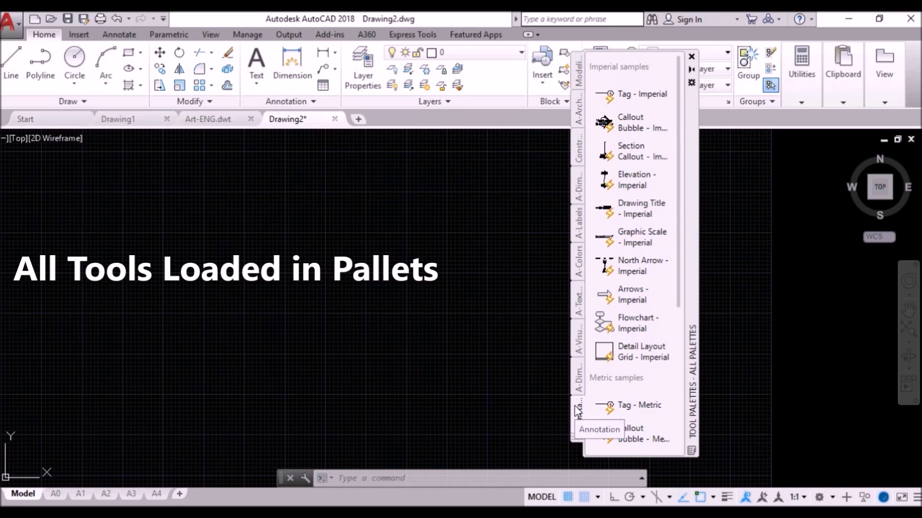
scroll(680, 288, down, 3)
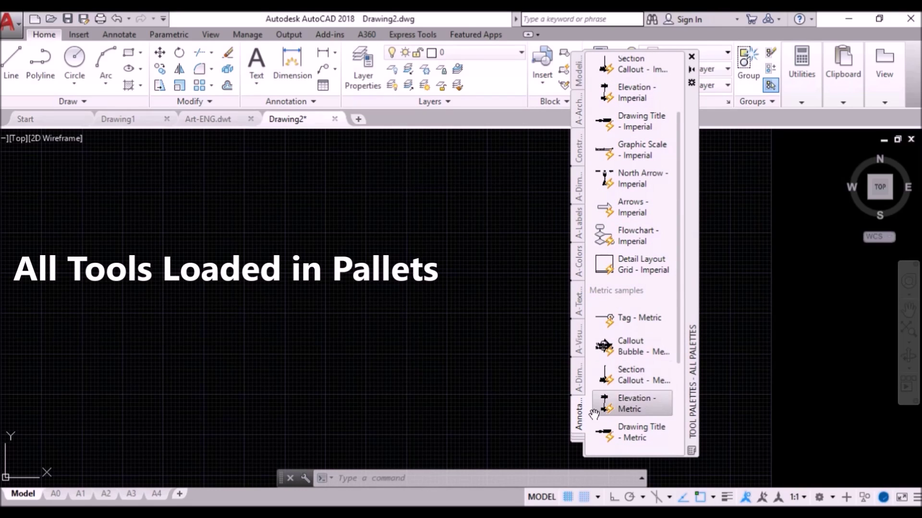
Step: Switch to the A-Architecture palette and run the Stairs plan tool
click(576, 438)
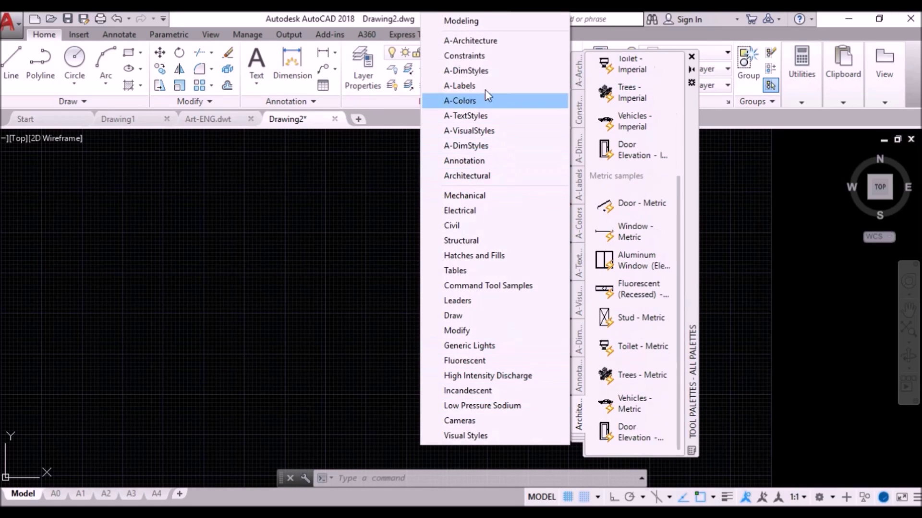
click(471, 42)
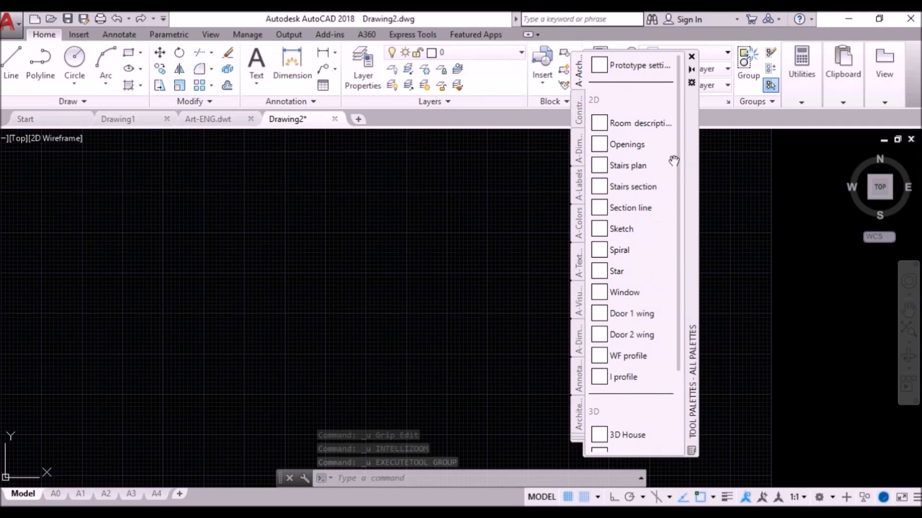
click(617, 165)
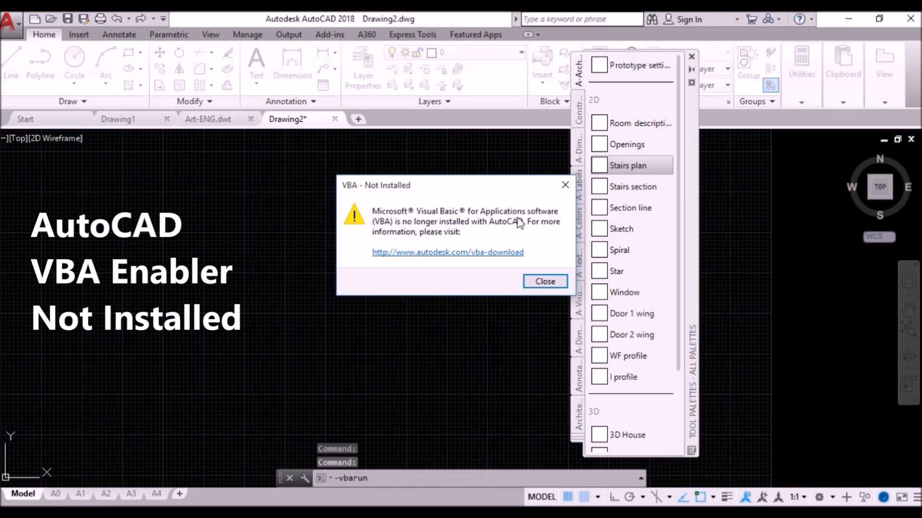
Step: Dismiss the VBA Not Installed alert, cancel the command, and try Section line
click(565, 190)
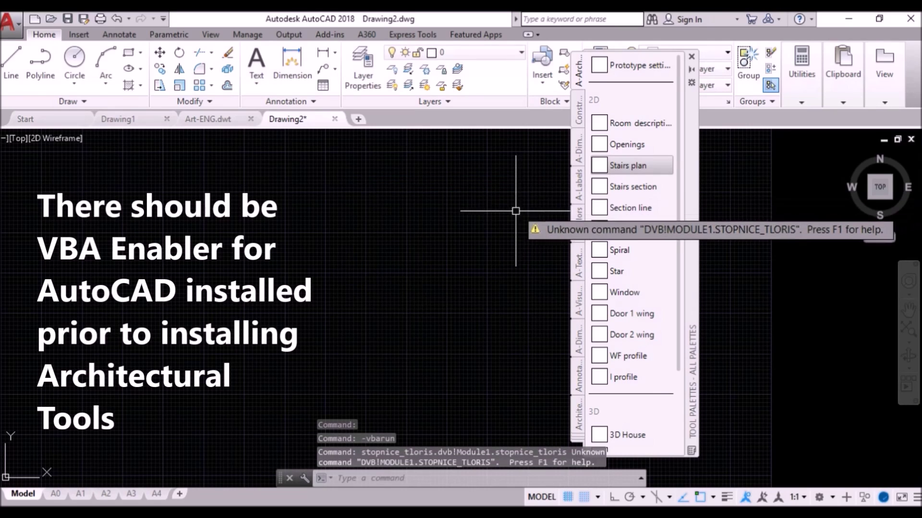
key(Escape)
key(Escape)
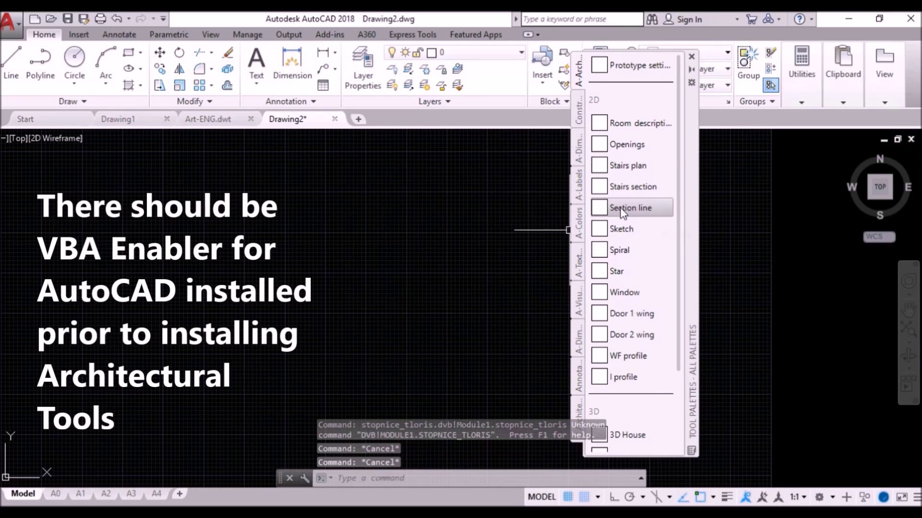
click(622, 210)
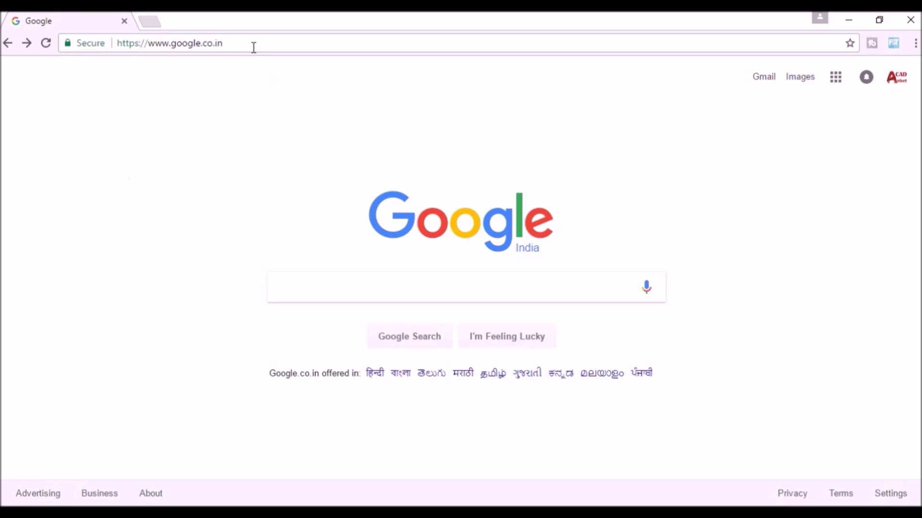
Step: Paste the VBA download link to load the Autodesk VBA download page
click(254, 46)
text(http://www.autodesk.com/vba-download)
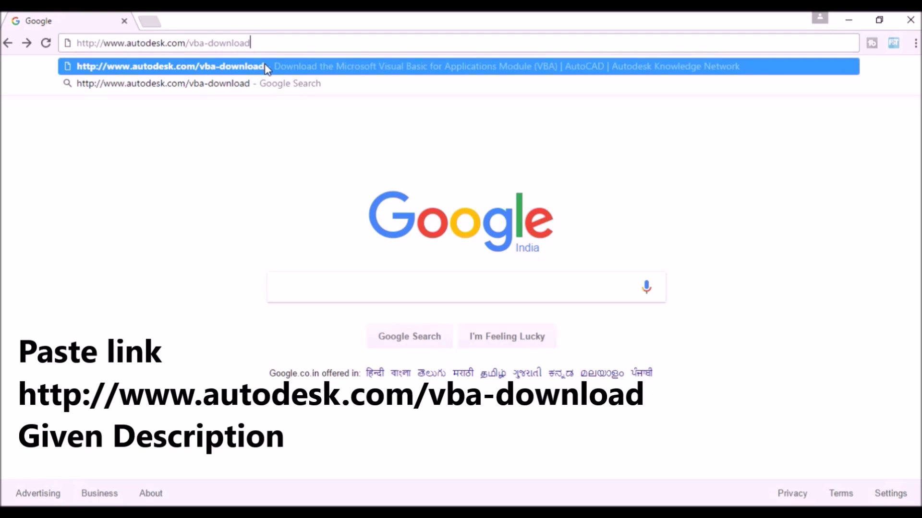
click(267, 69)
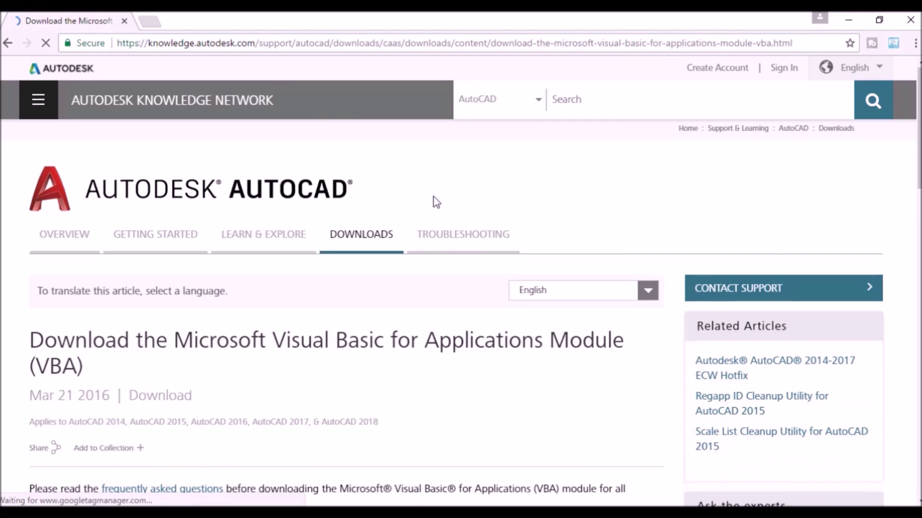
scroll(435, 203, down, 2)
scroll(440, 217, down, 3)
scroll(439, 221, down, 1)
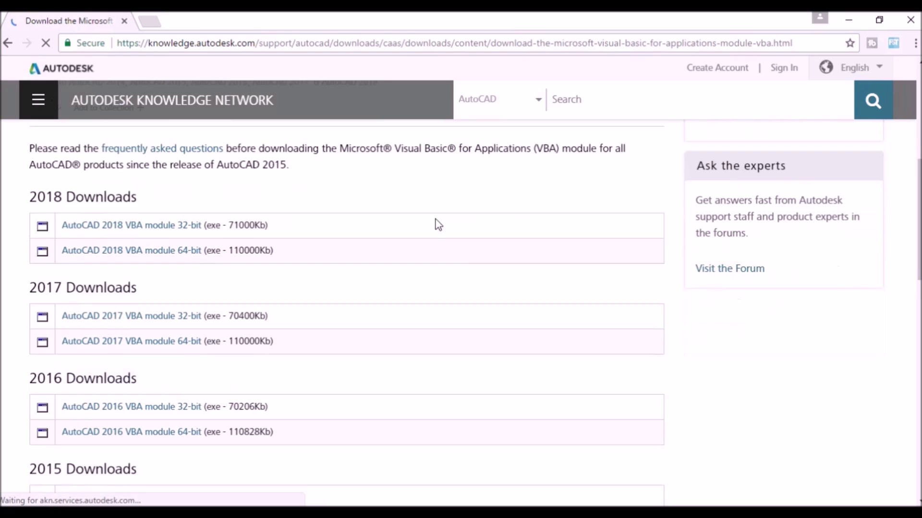
scroll(403, 235, down, 1)
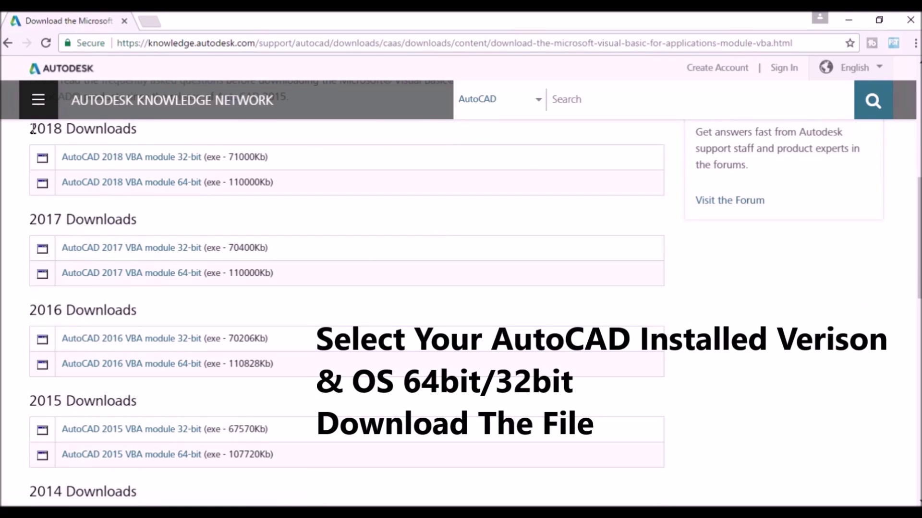
Step: Locate the 2018 Downloads section and download the AutoCAD 2018 VBA module 64-bit
drag(30, 129, 132, 130)
drag(30, 221, 139, 221)
drag(30, 311, 139, 313)
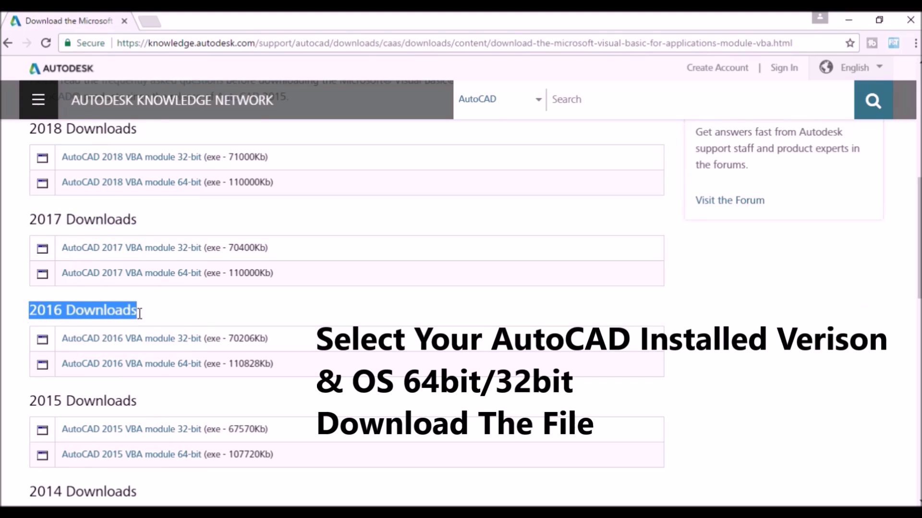
scroll(198, 325, up, 1)
click(226, 288)
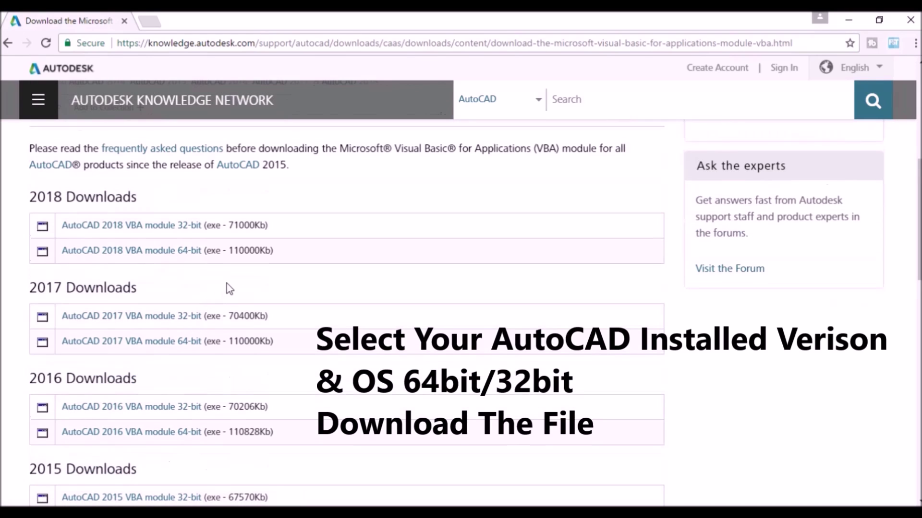
click(121, 250)
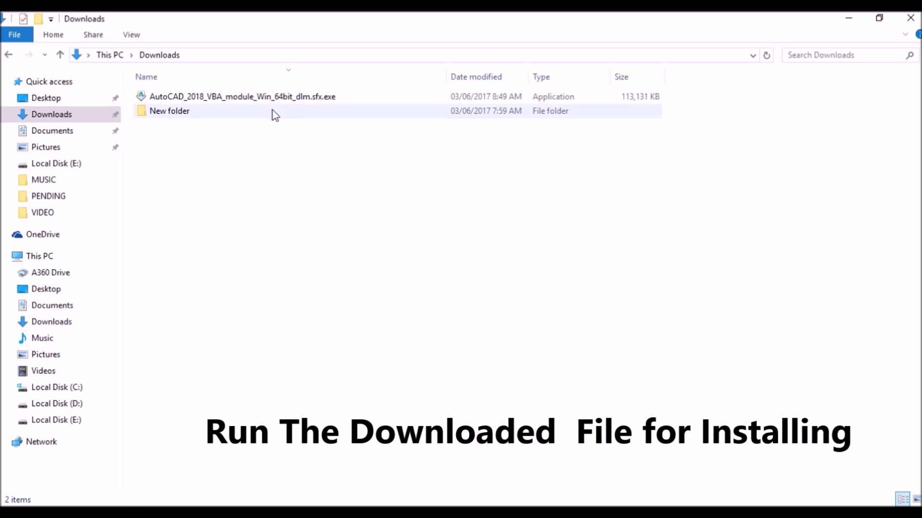
Step: Run the downloaded VBA module exe as administrator and extract it to C:\Autodesk\
click(259, 97)
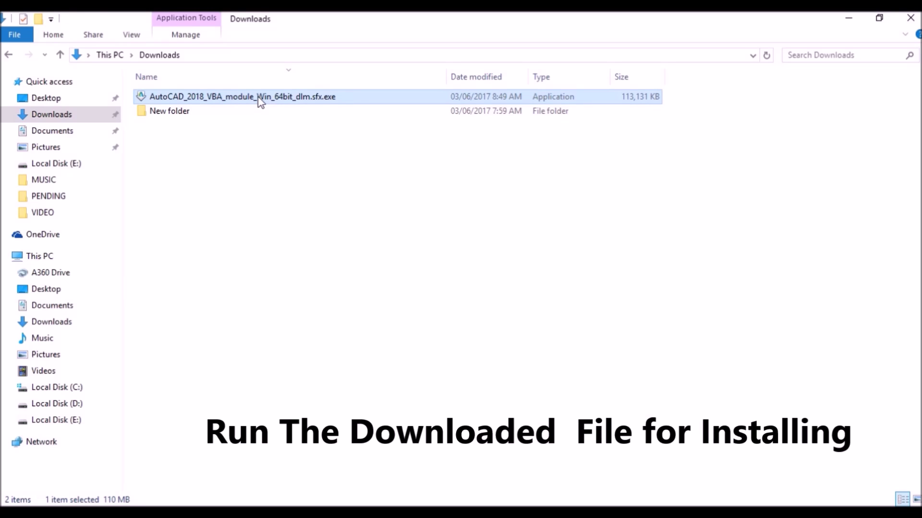
right_click(260, 99)
click(291, 138)
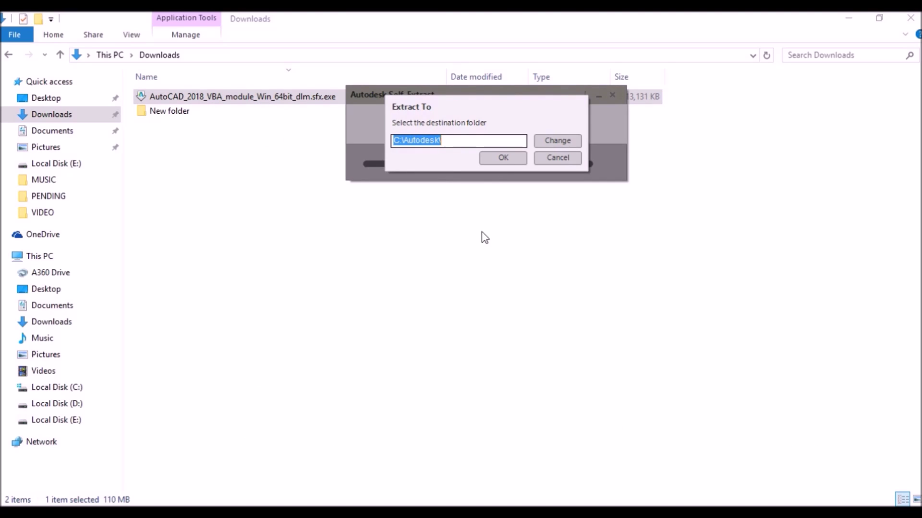
click(499, 160)
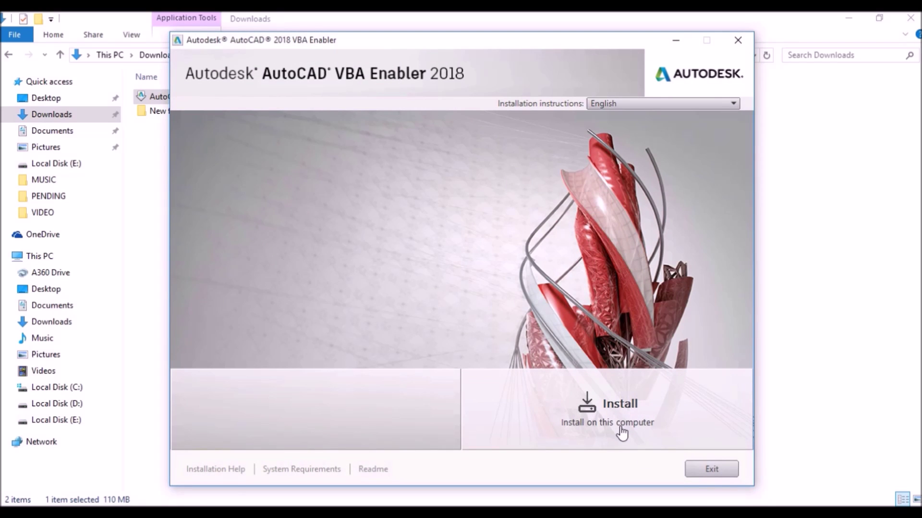
Step: Install AutoCAD VBA Enabler 2018 at the default C:\Program Files\Autodesk\ path, then close the installer
click(586, 411)
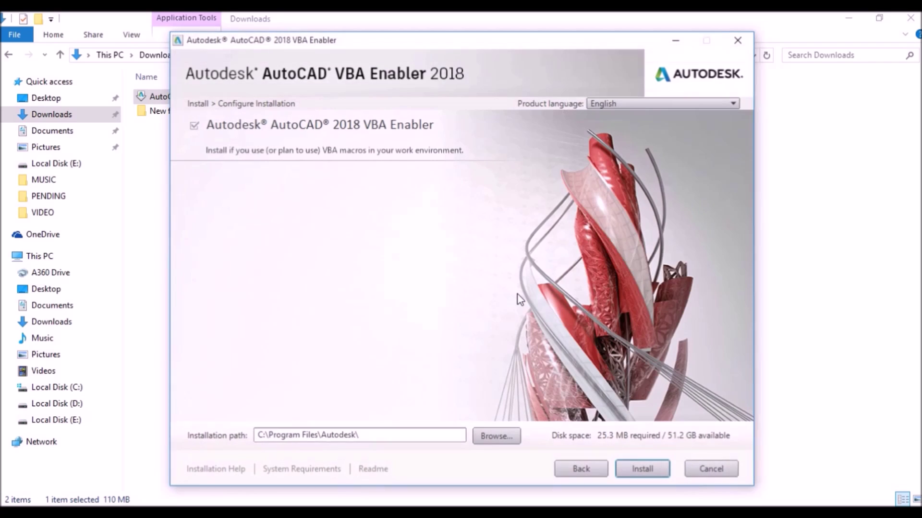
click(645, 467)
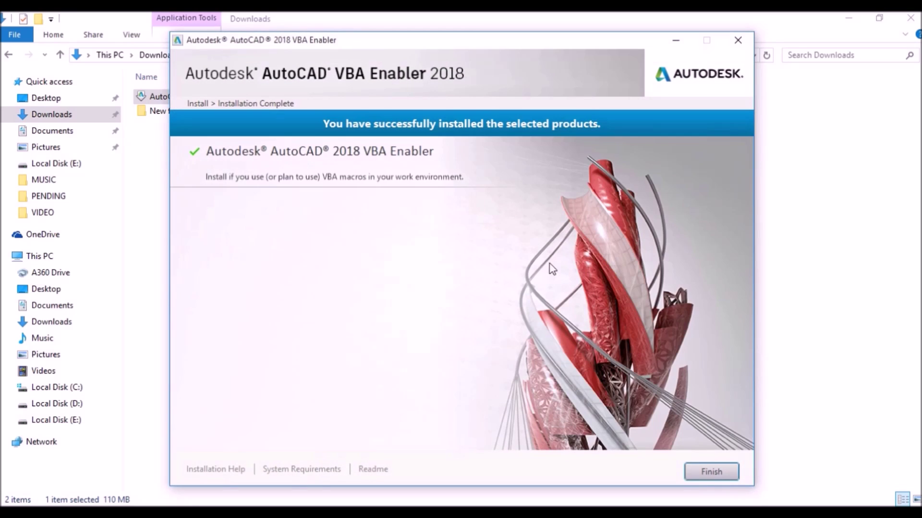
click(703, 469)
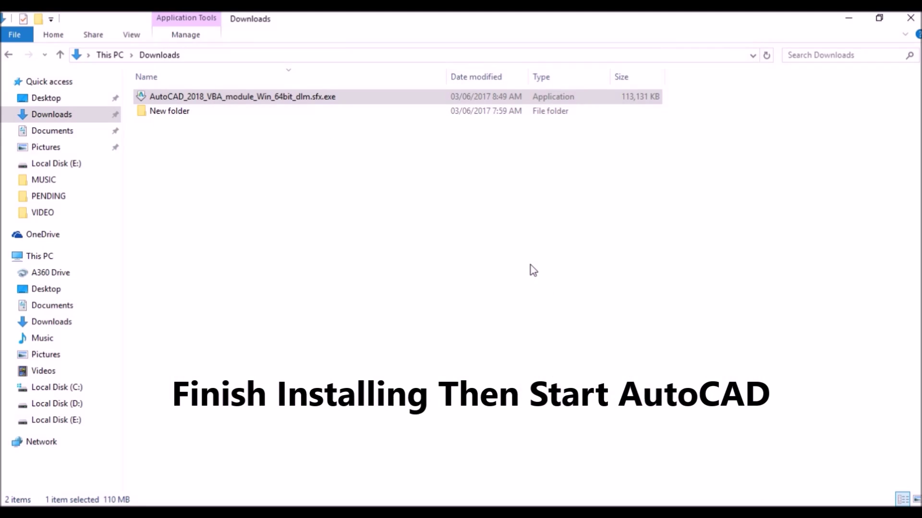
click(533, 270)
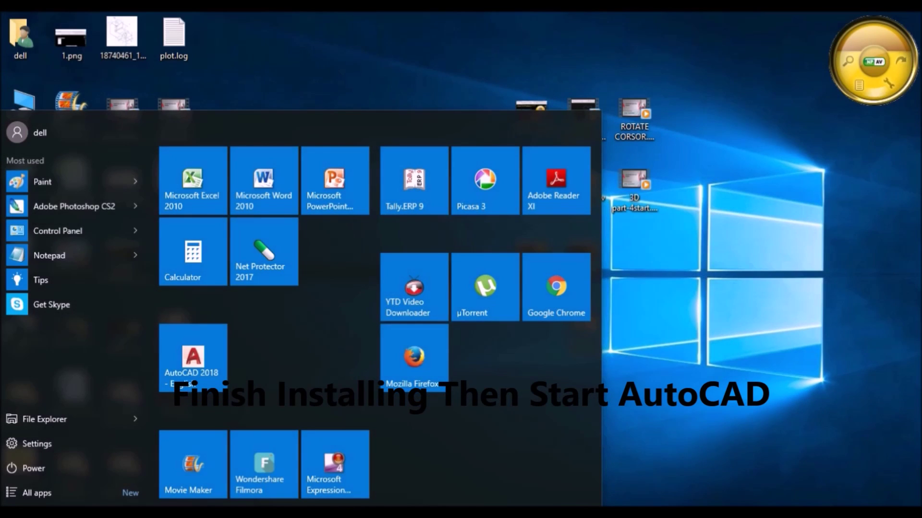
Step: Launch AutoCAD 2018, start a blank drawing, and open Tool Palettes (TP) to the Stairs plan tool
click(212, 353)
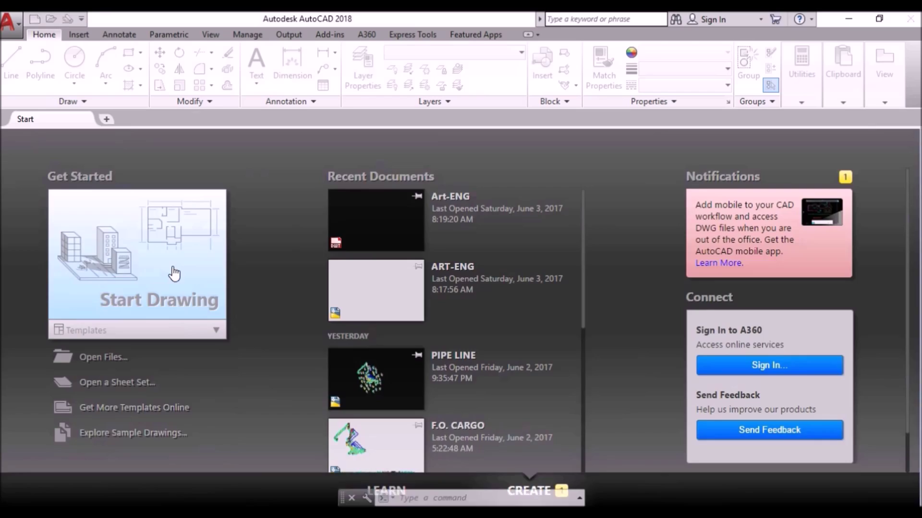
click(168, 275)
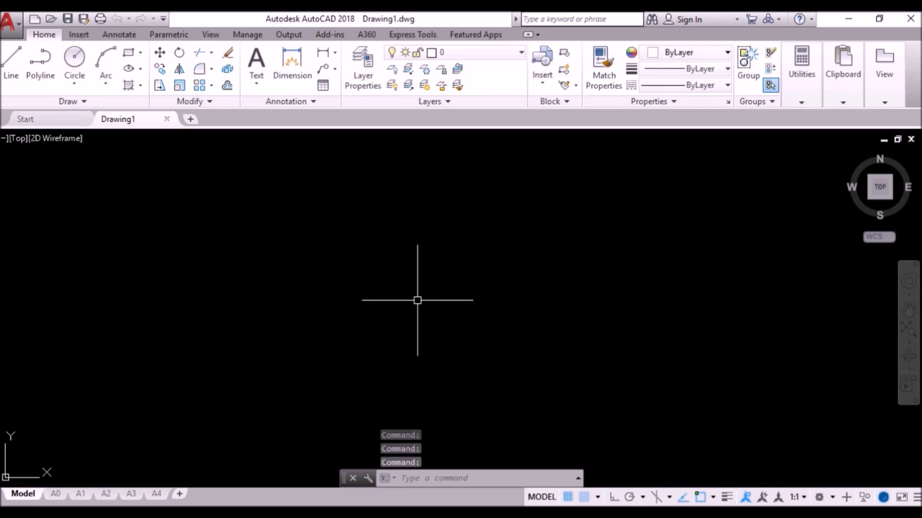
text(TP)
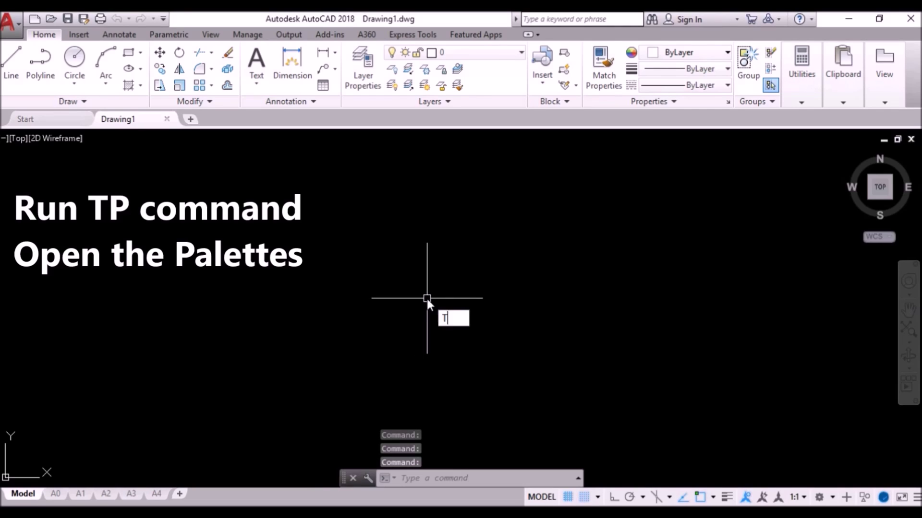
key(Return)
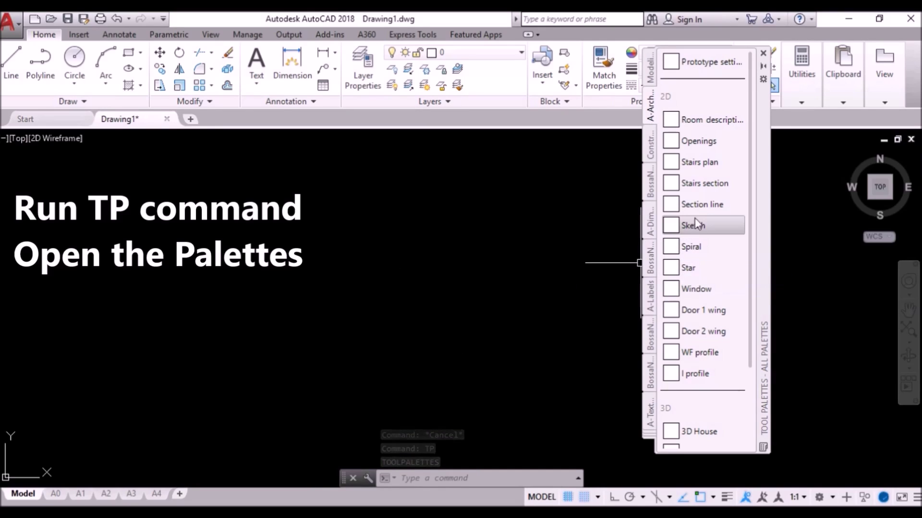
click(703, 163)
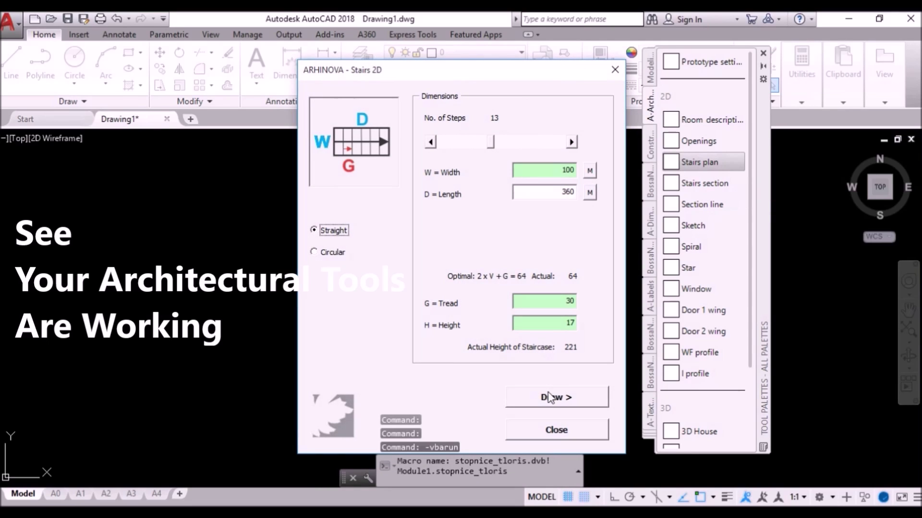
Step: Draw the 13-step stairs plan in the drawing area
click(551, 398)
click(154, 315)
scroll(154, 316, down, 3)
scroll(155, 315, down, 2)
middle_drag(405, 309, 252, 343)
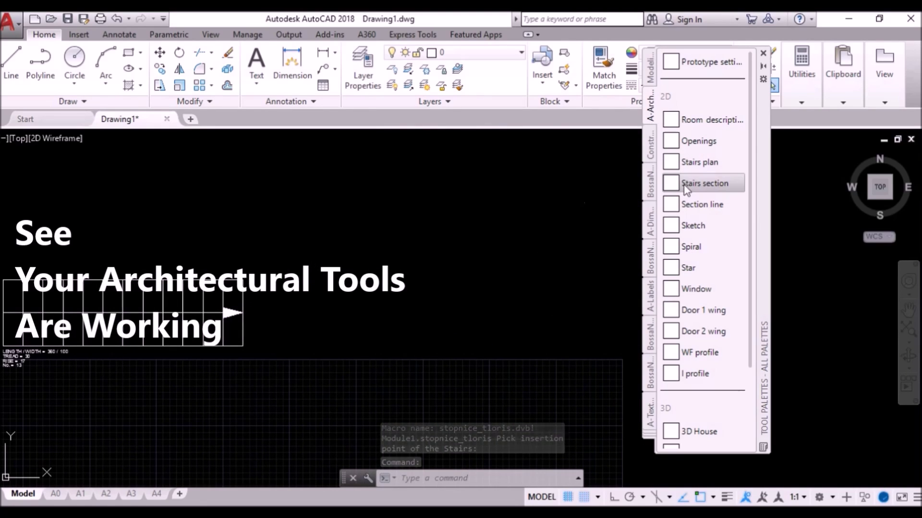
Step: Add a stairs section labelled No.= 13, 20.00/30.00 beside the plan
click(686, 185)
click(517, 336)
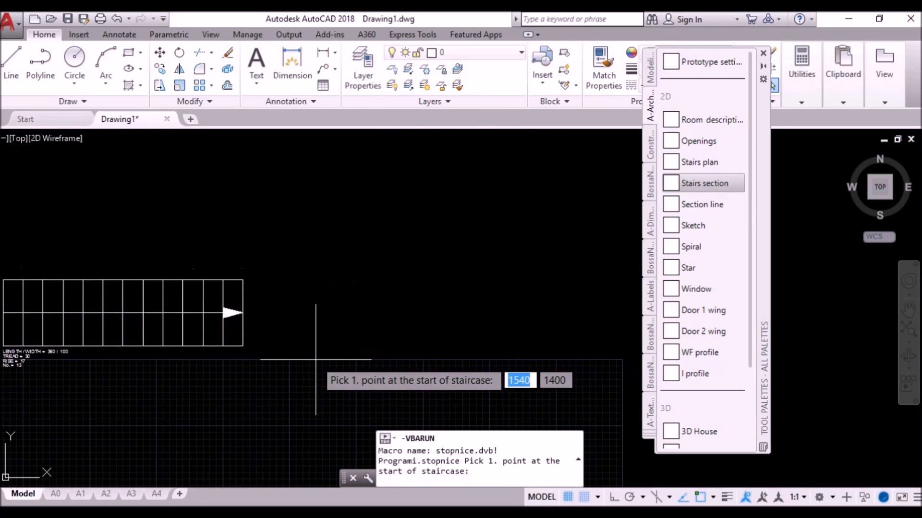
click(317, 360)
click(416, 179)
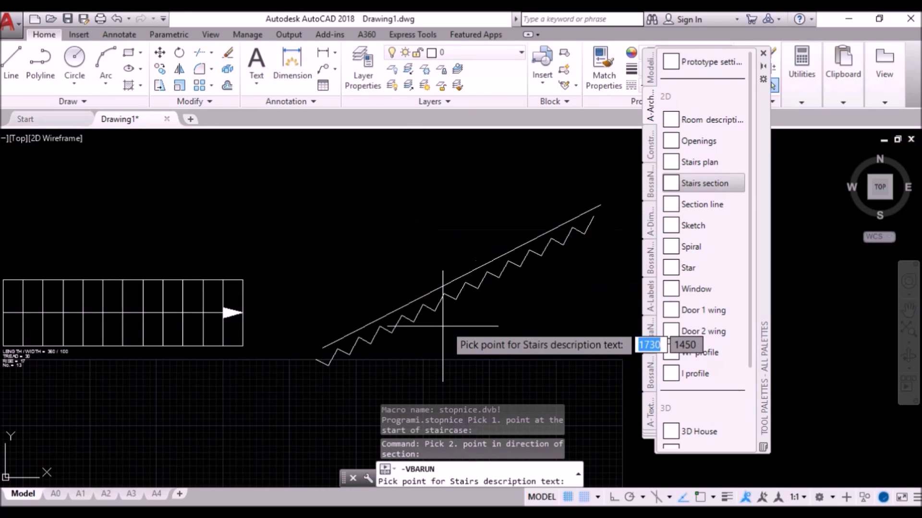
click(465, 341)
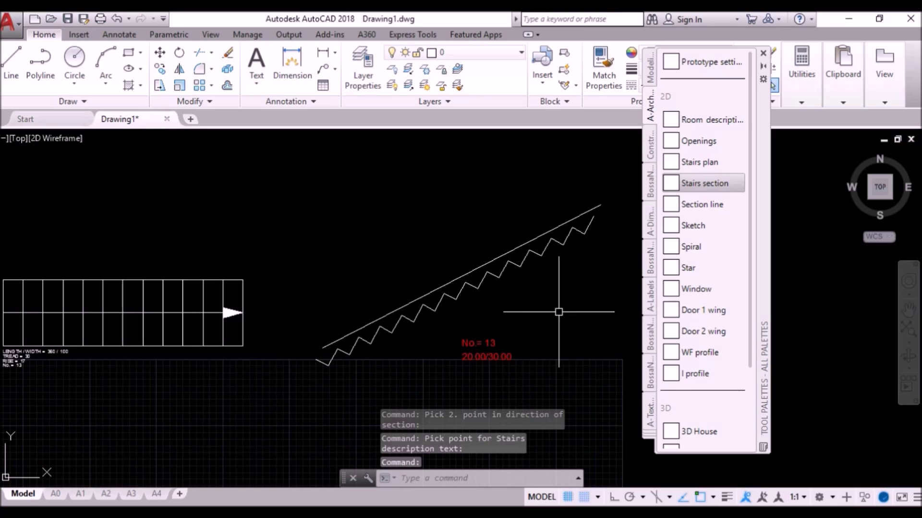
mouse_move(560, 304)
middle_down()
mouse_move(527, 238)
mouse_move(561, 222)
middle_up()
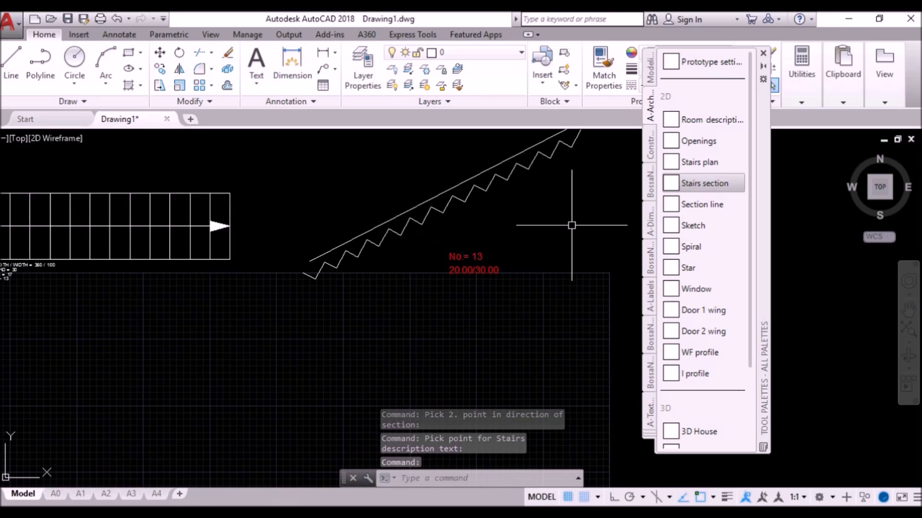
click(688, 289)
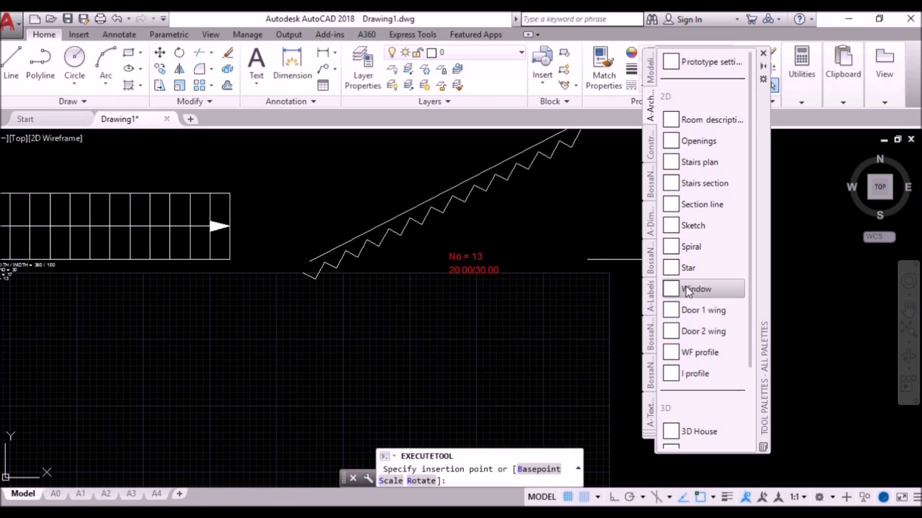
Step: Place a window below the stairs and a double-wing door above it
click(299, 391)
scroll(247, 401, up, 3)
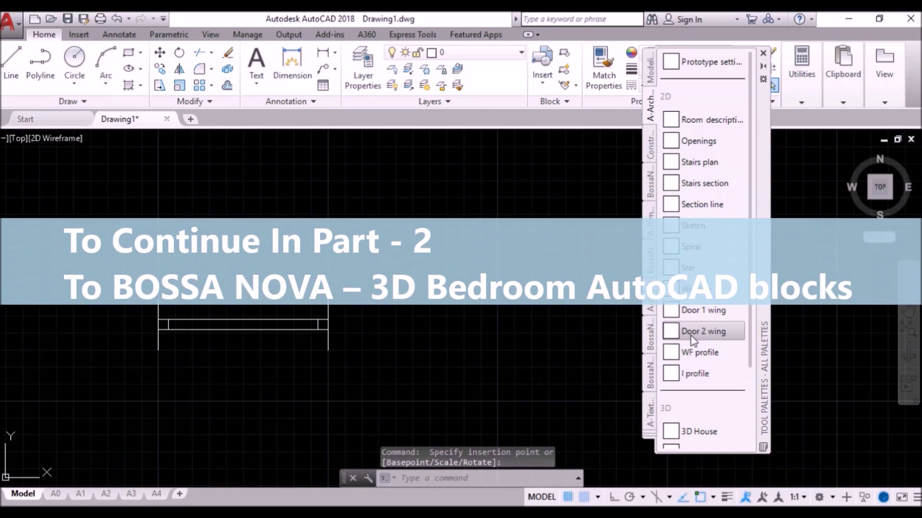
click(691, 331)
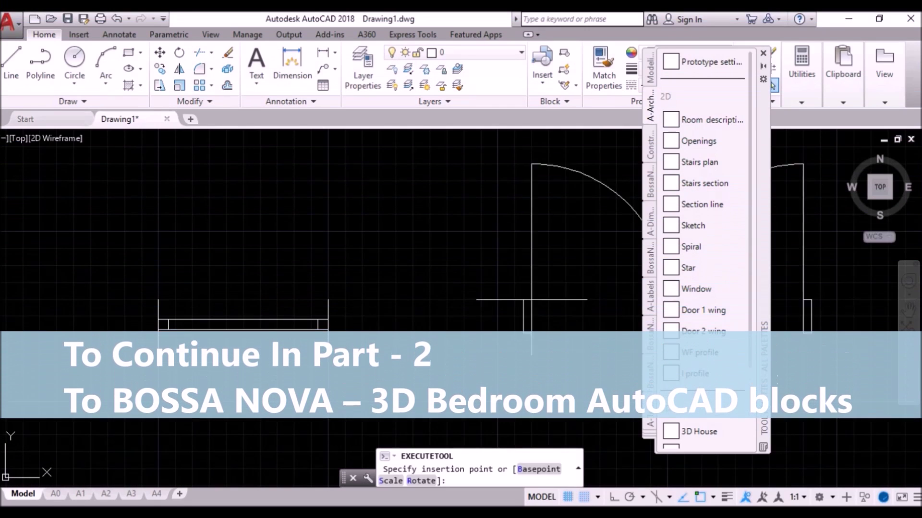
click(243, 247)
scroll(323, 294, down, 2)
mouse_move(407, 312)
middle_down()
mouse_move(425, 312)
mouse_move(365, 366)
middle_up()
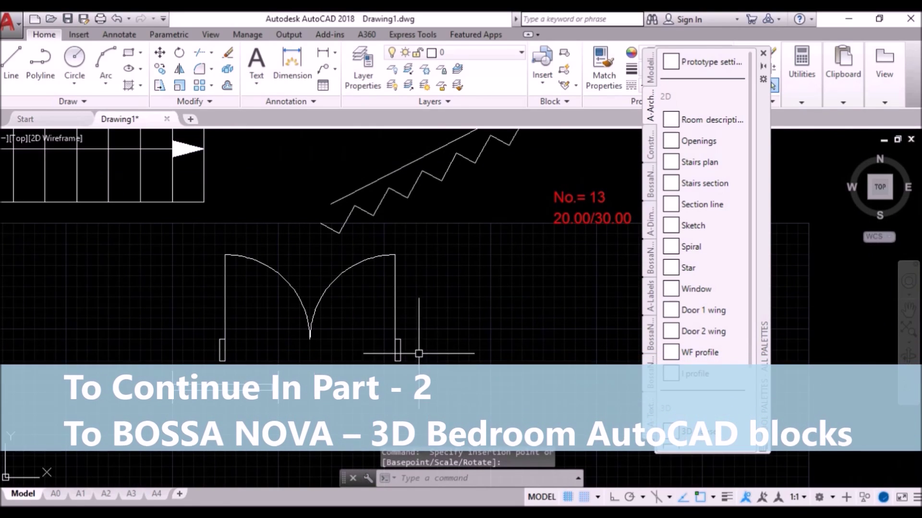
scroll(754, 318, down, 3)
scroll(753, 318, down, 1)
scroll(753, 318, up, 4)
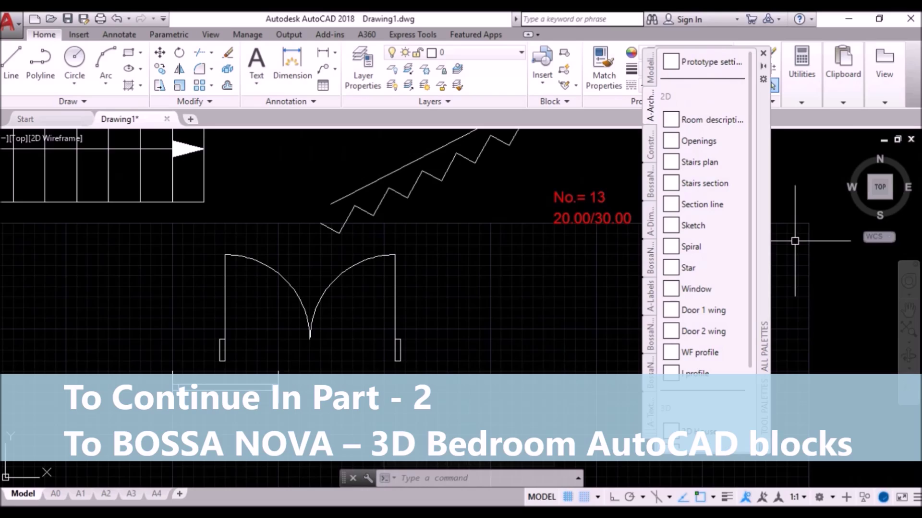
scroll(382, 370, down, 2)
scroll(509, 352, down, 1)
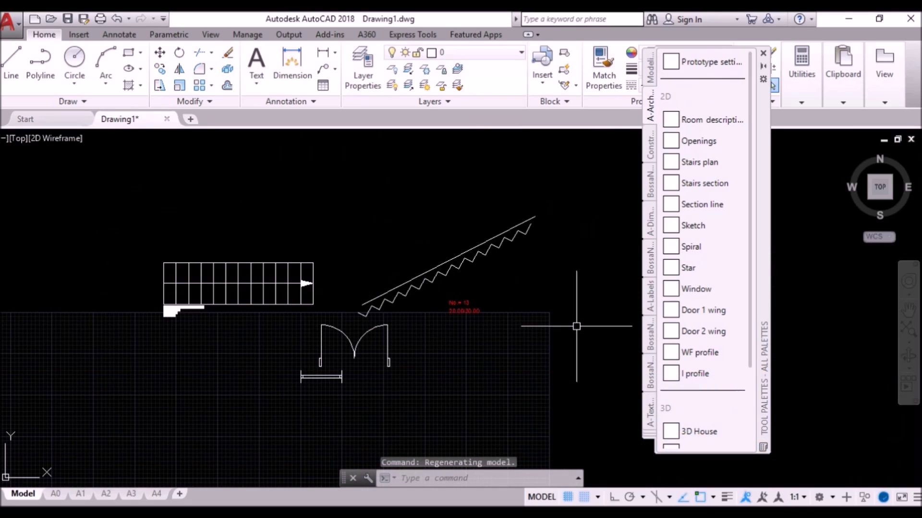